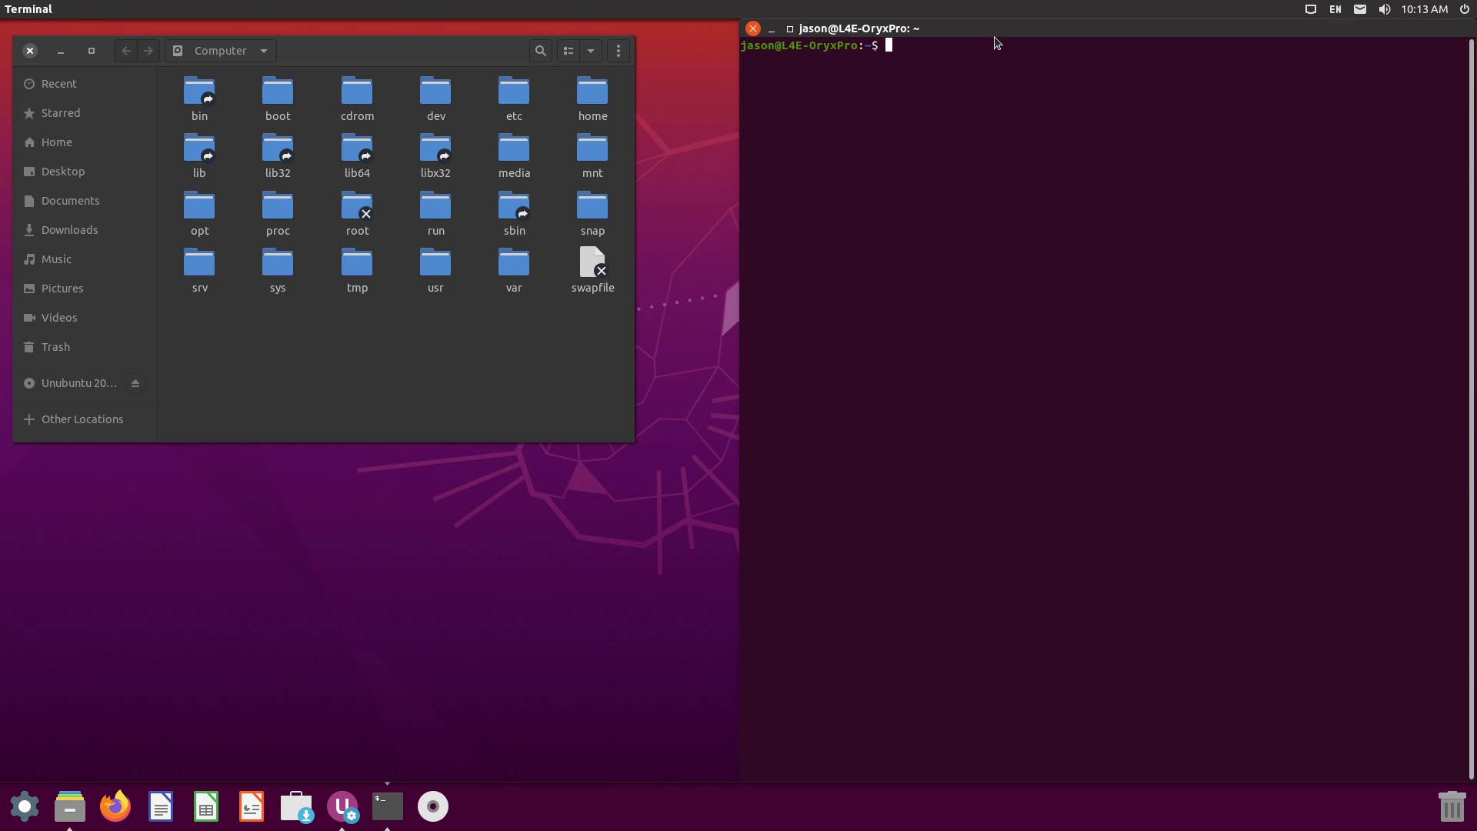
# Step: Run neofetch in the Terminal to print the system information summary
pyautogui.press('Return')
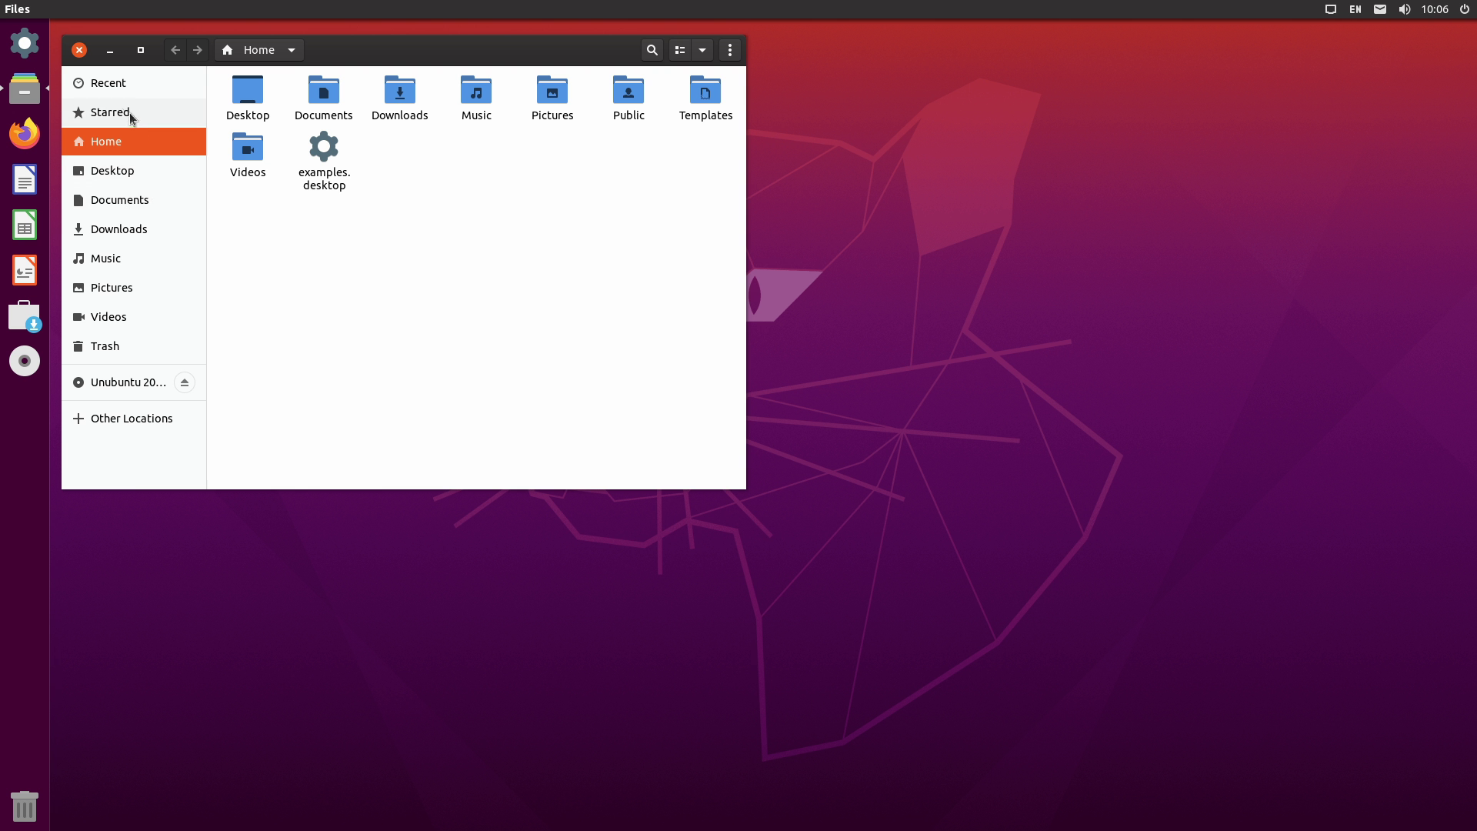
# Step: Search the Dash for 'updates', then clear it and search for 'settings' instead
pyautogui.press('super')
pyautogui.write('updates')
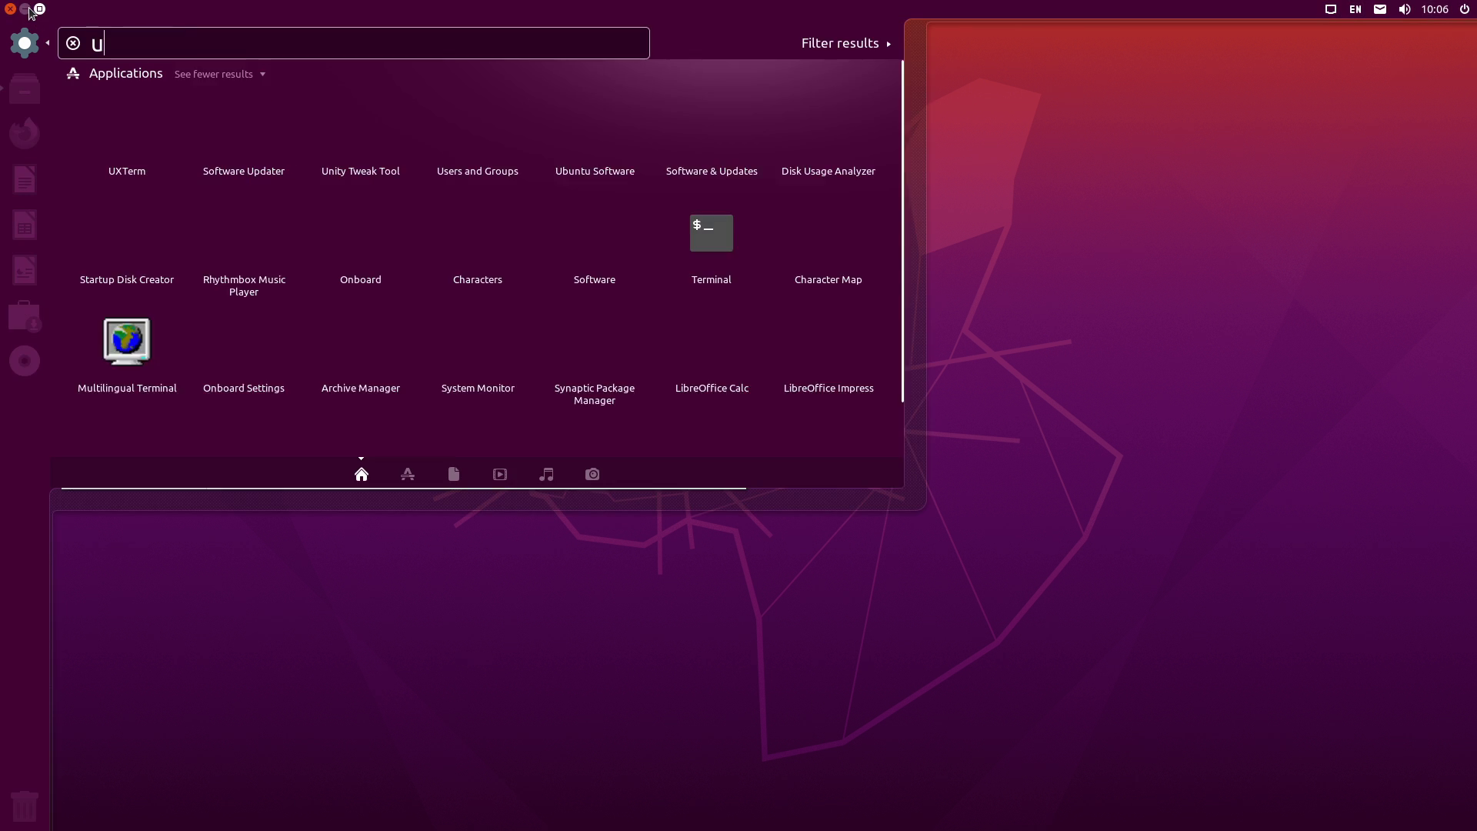
pyautogui.press('BackSpace')
pyautogui.press('BackSpace')
pyautogui.press('BackSpace')
pyautogui.press('BackSpace')
pyautogui.press('BackSpace')
pyautogui.press('BackSpace')
pyautogui.press('BackSpace')
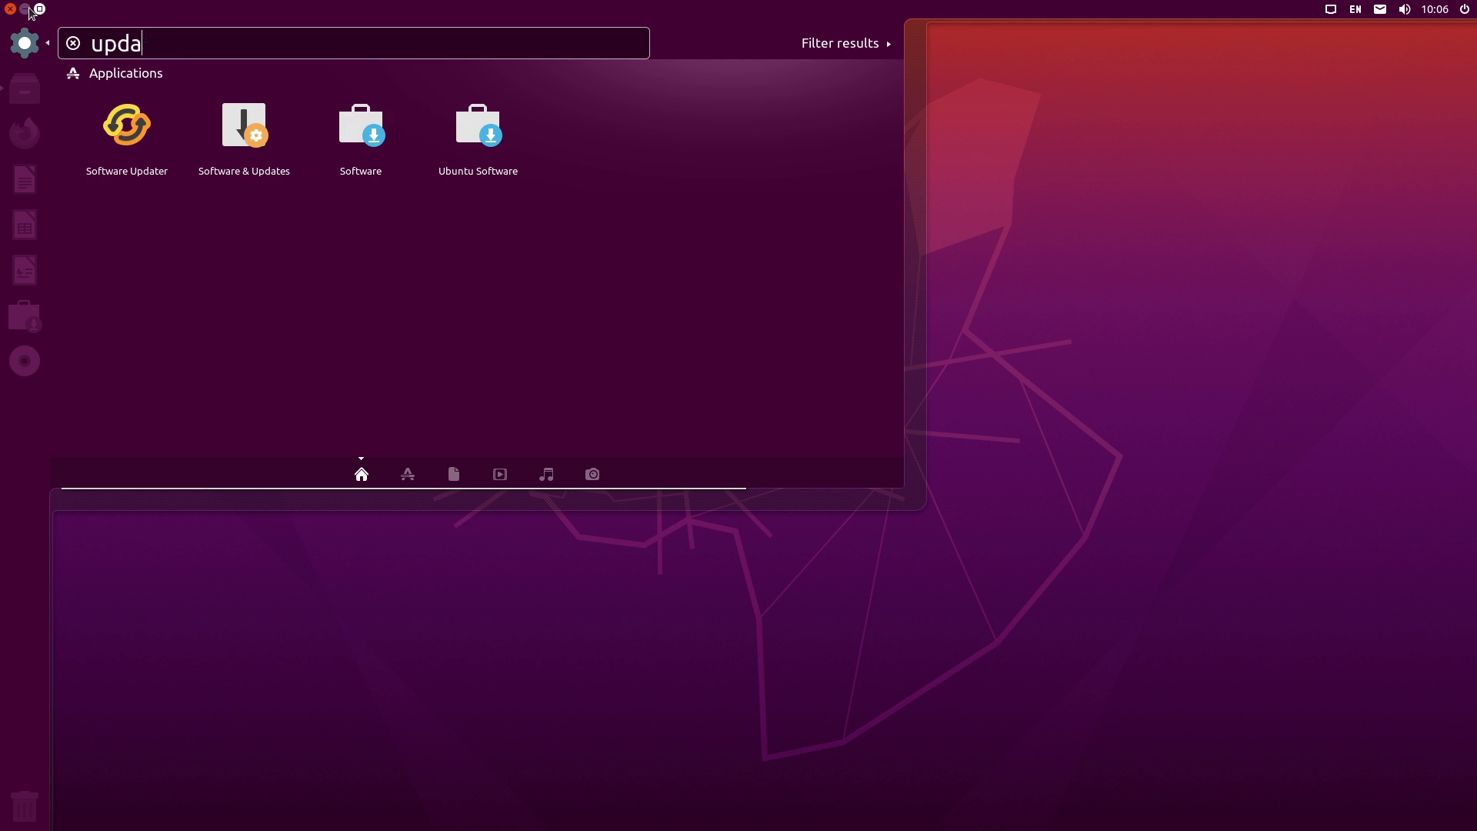
pyautogui.write('settings')
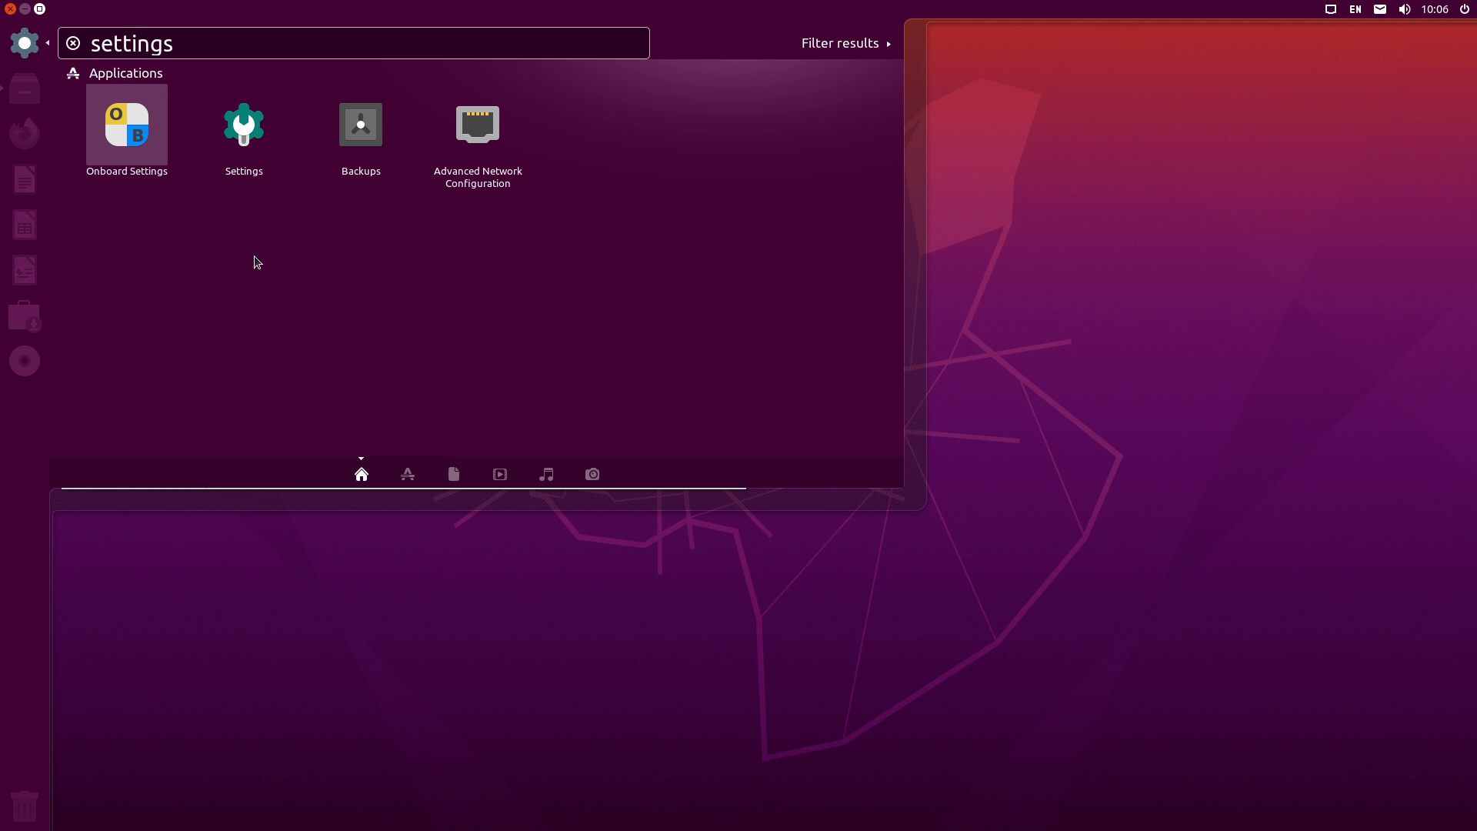
# Step: Launch Settings, move it aside, and cycle window colours Dark, Standard, then Light
pyautogui.click(247, 142)
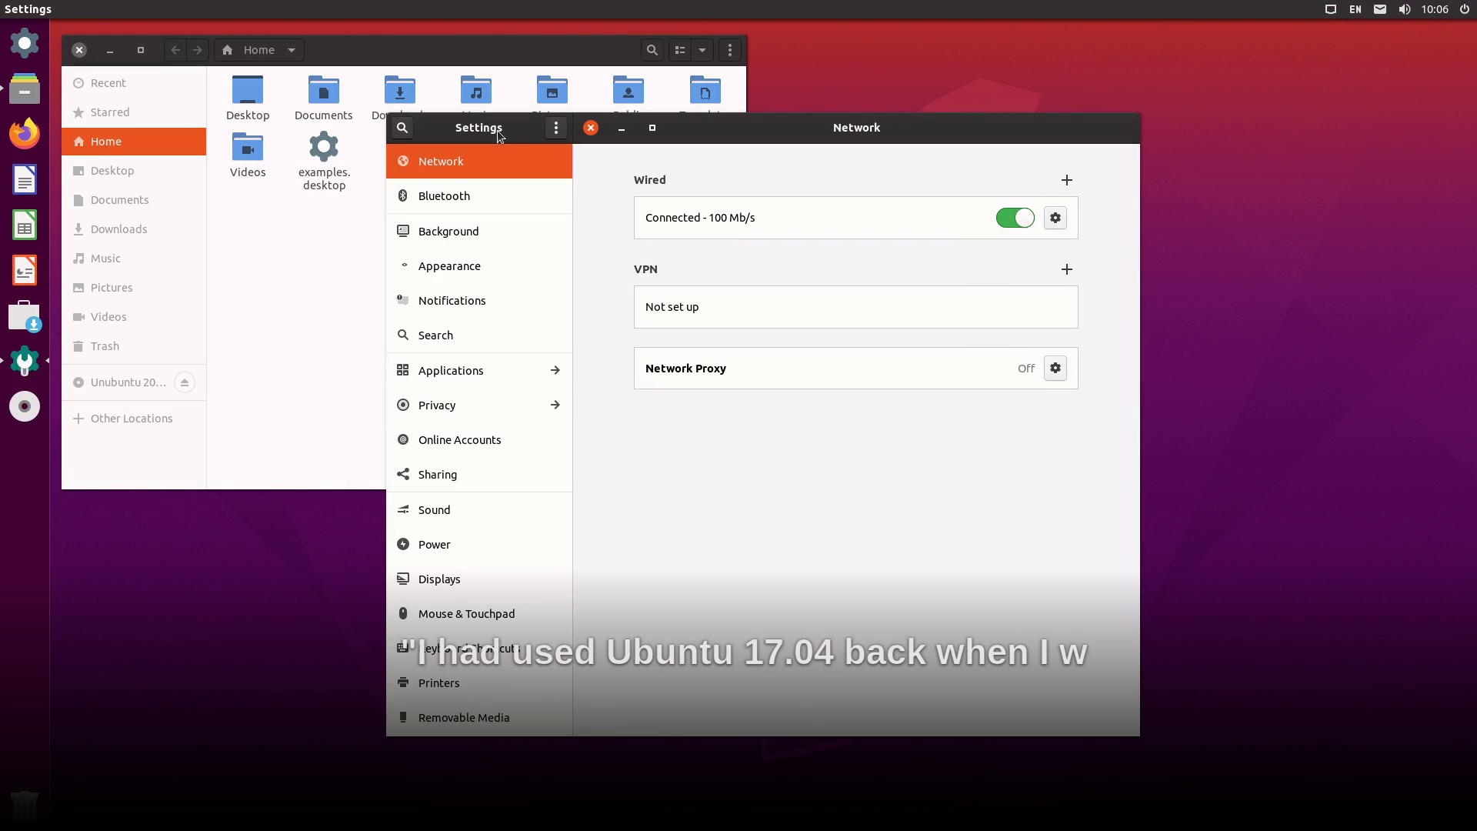
pyautogui.moveTo(860, 123); pyautogui.dragTo(1196, 216)
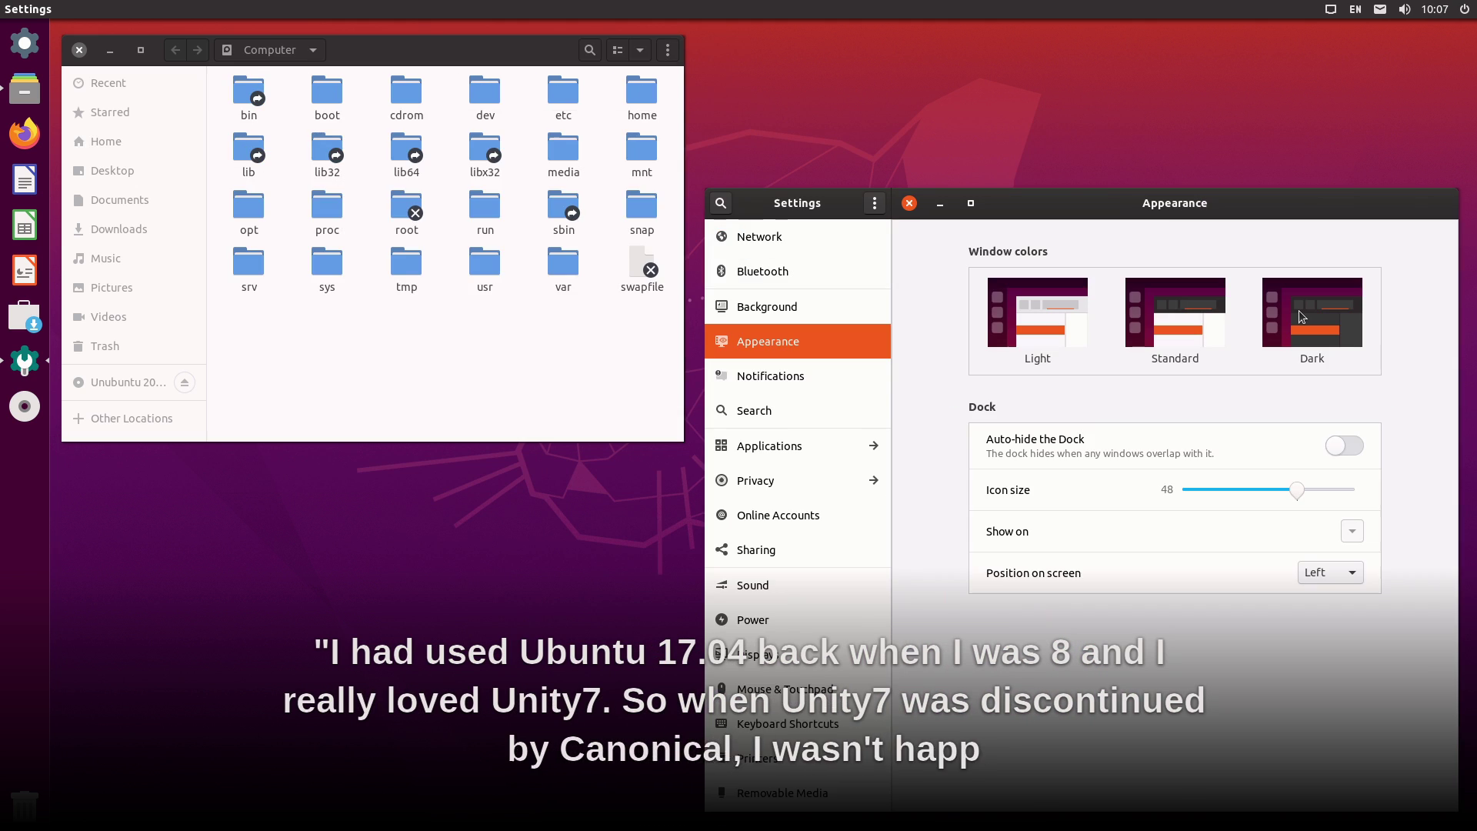
pyautogui.click(1298, 310)
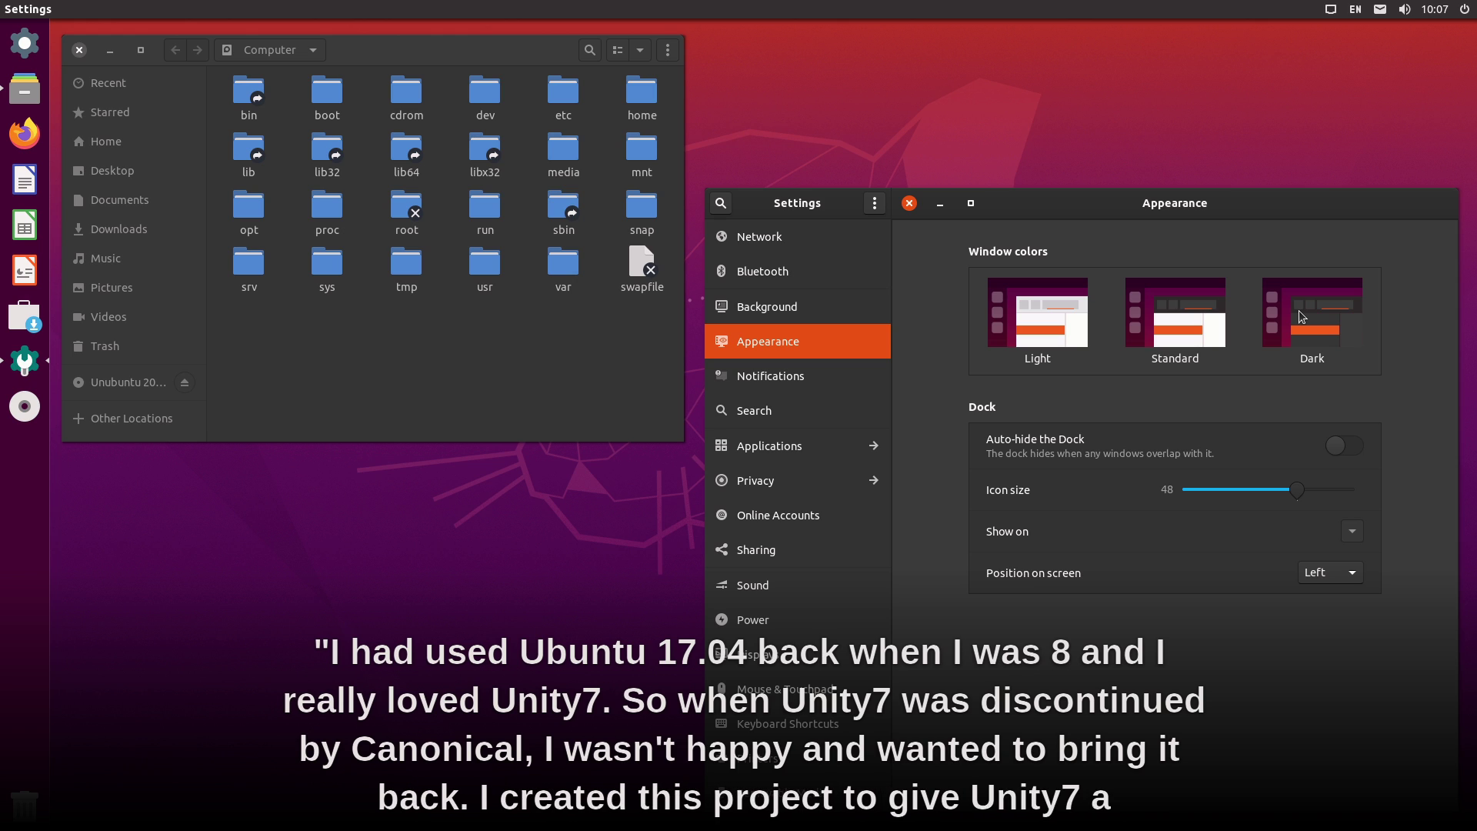
pyautogui.click(1202, 318)
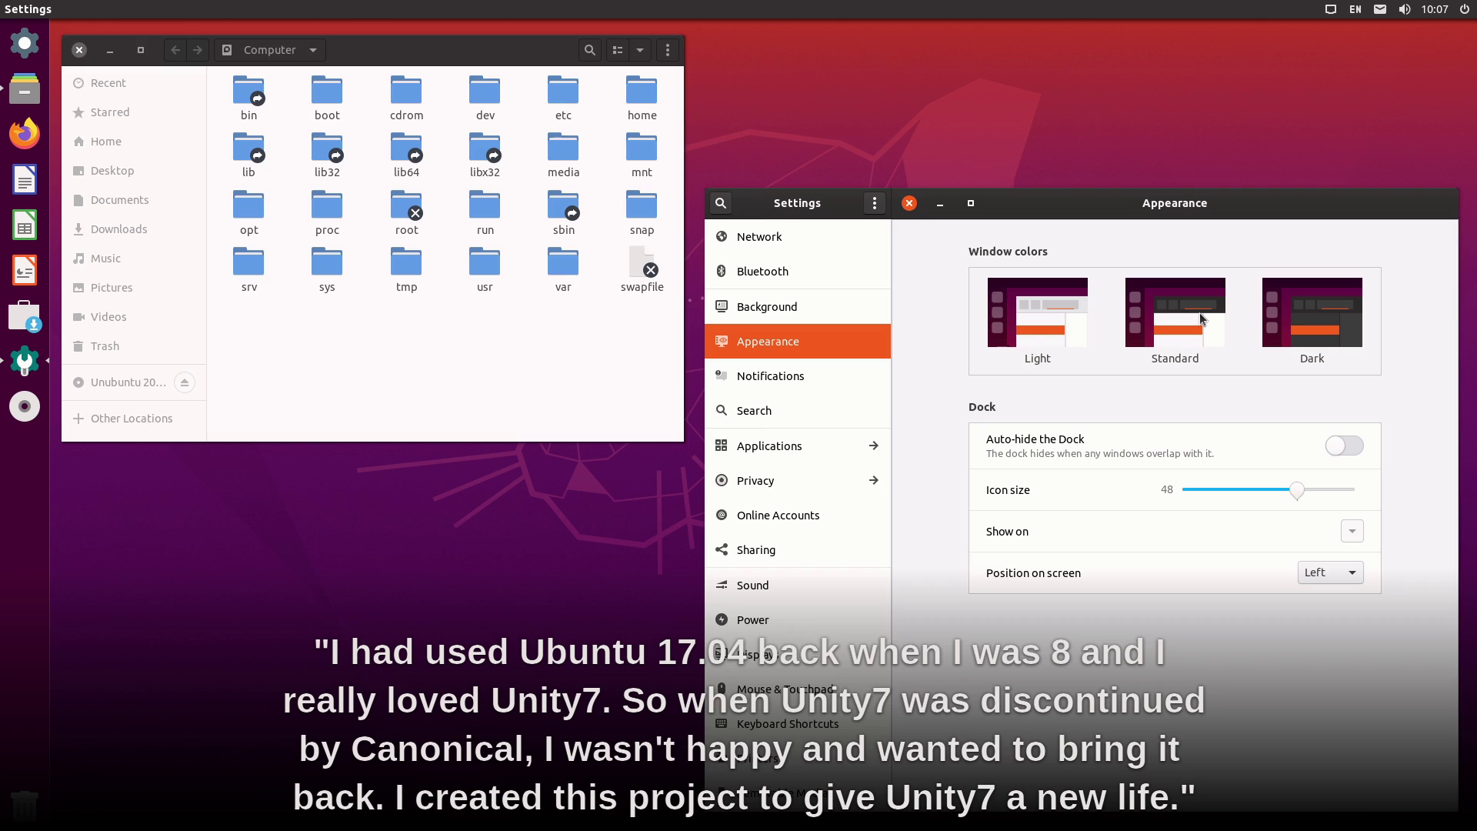
pyautogui.click(1052, 320)
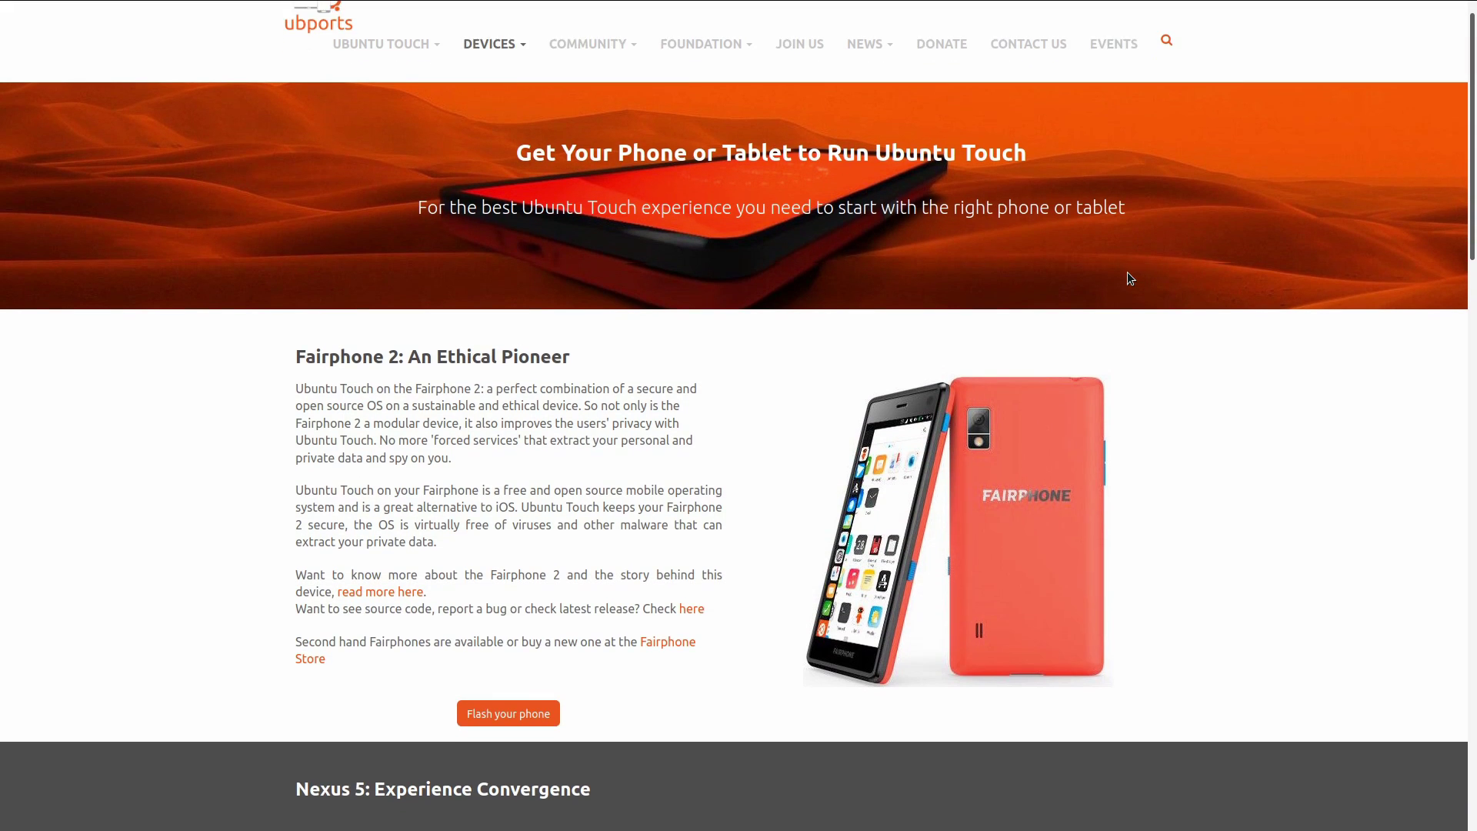
pyautogui.scroll(-3, 1128, 271)
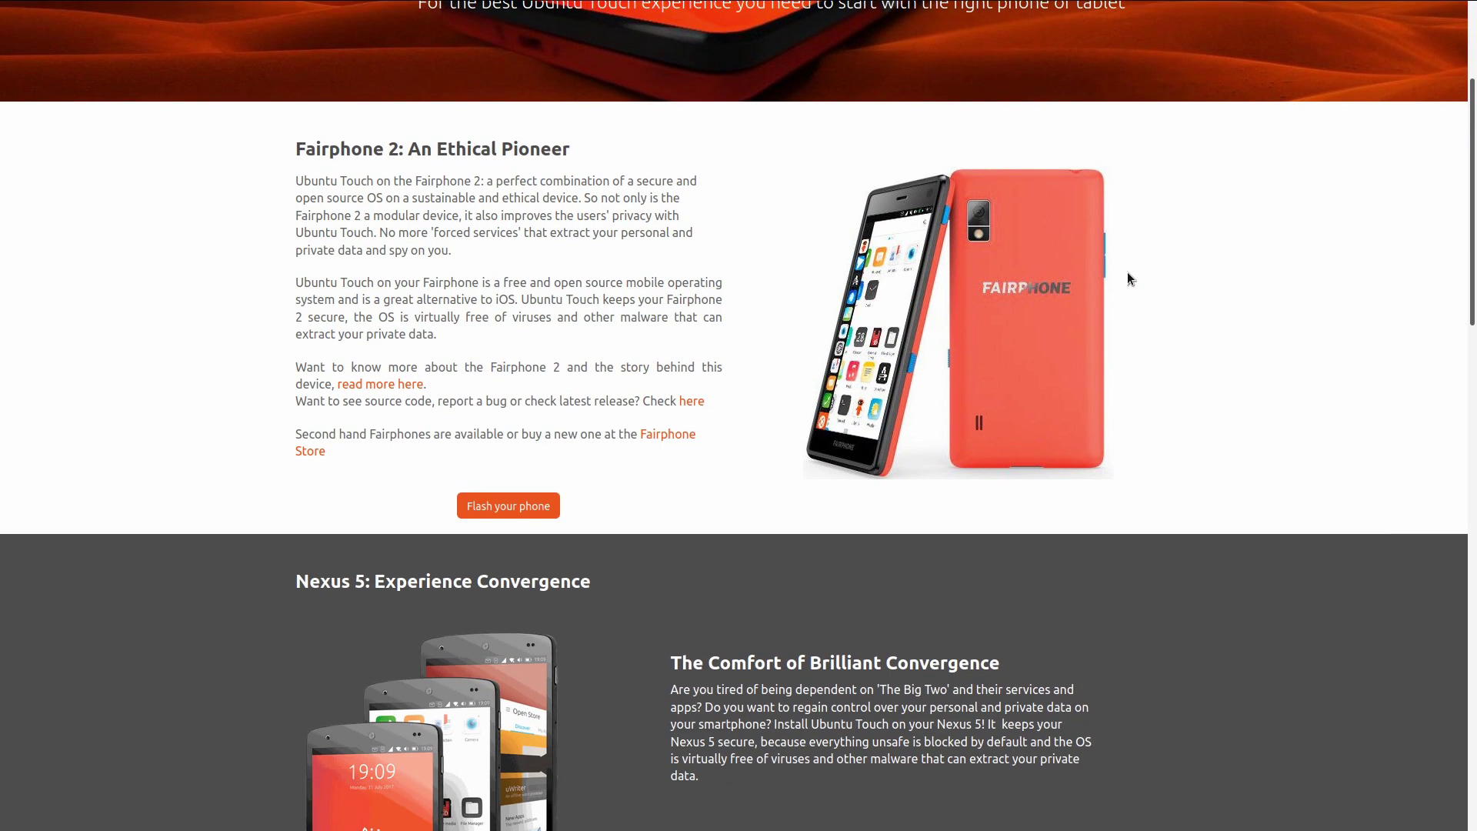
pyautogui.scroll(-5, 1128, 270)
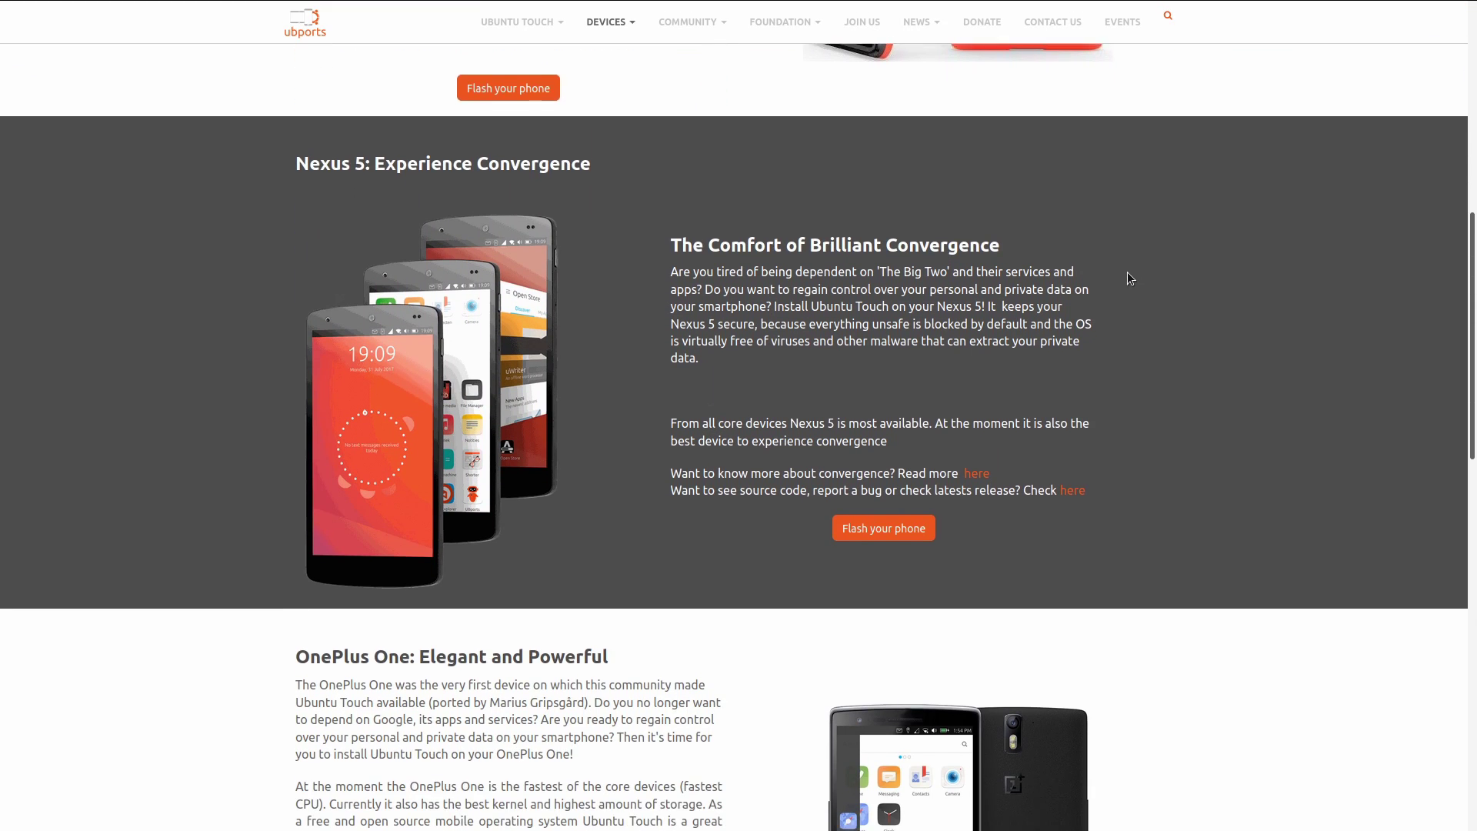
pyautogui.scroll(-5, 1128, 278)
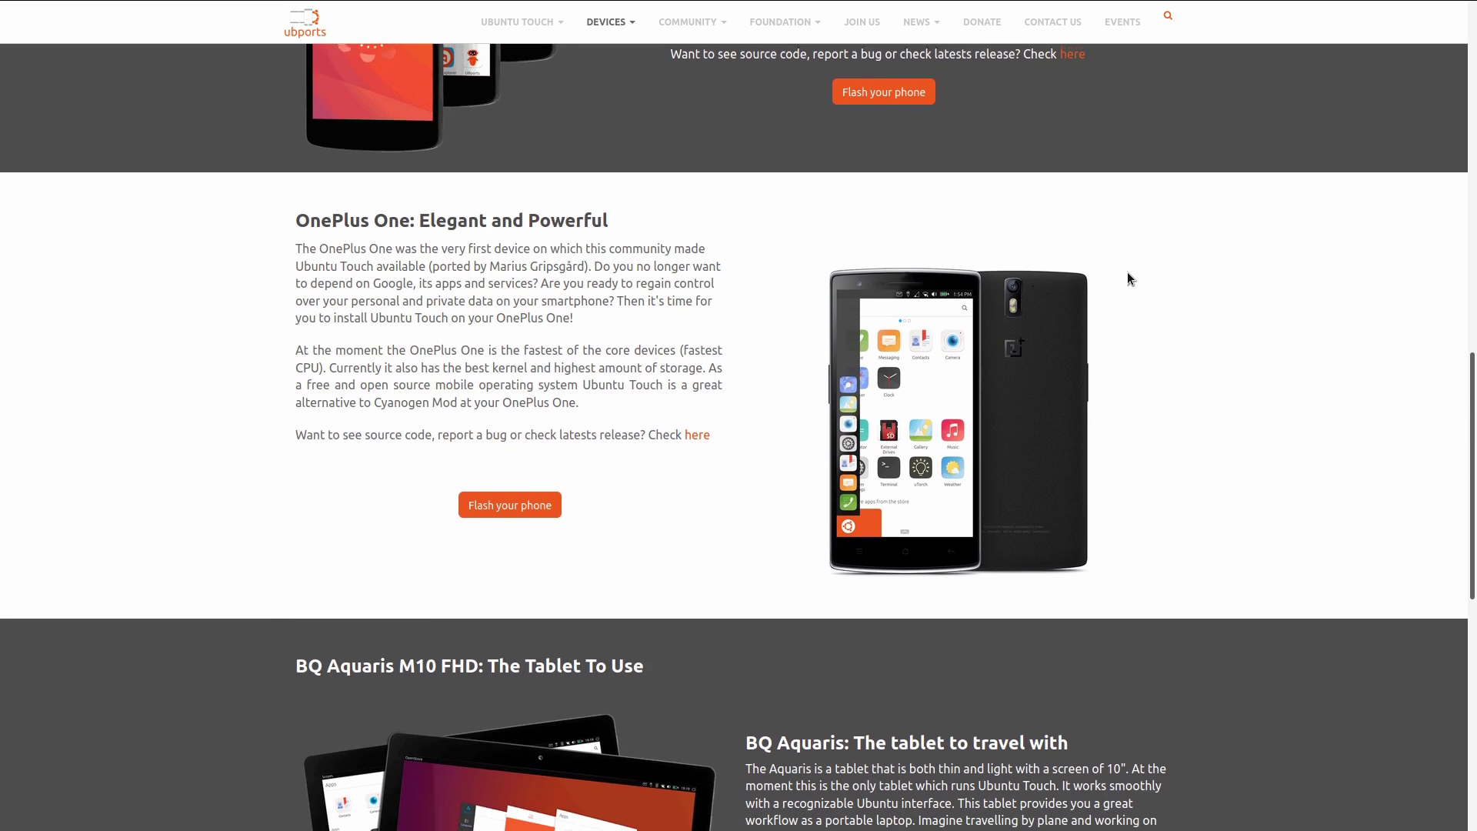
pyautogui.scroll(-5, 1128, 275)
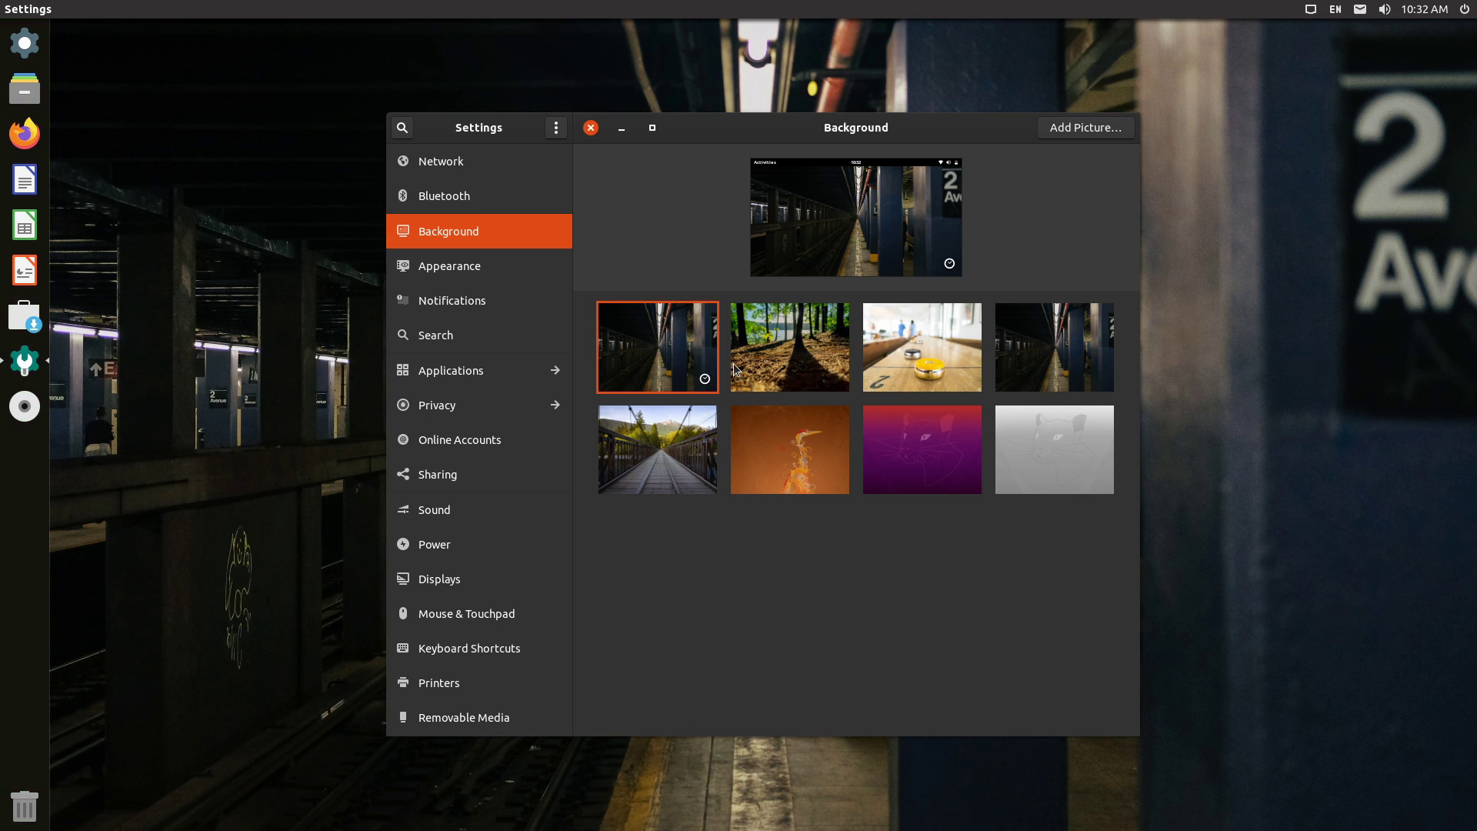
# Step: Try the forest, shuffleboard, subway, cat, bird and bridge wallpapers, ending on the grey cat
pyautogui.click(790, 366)
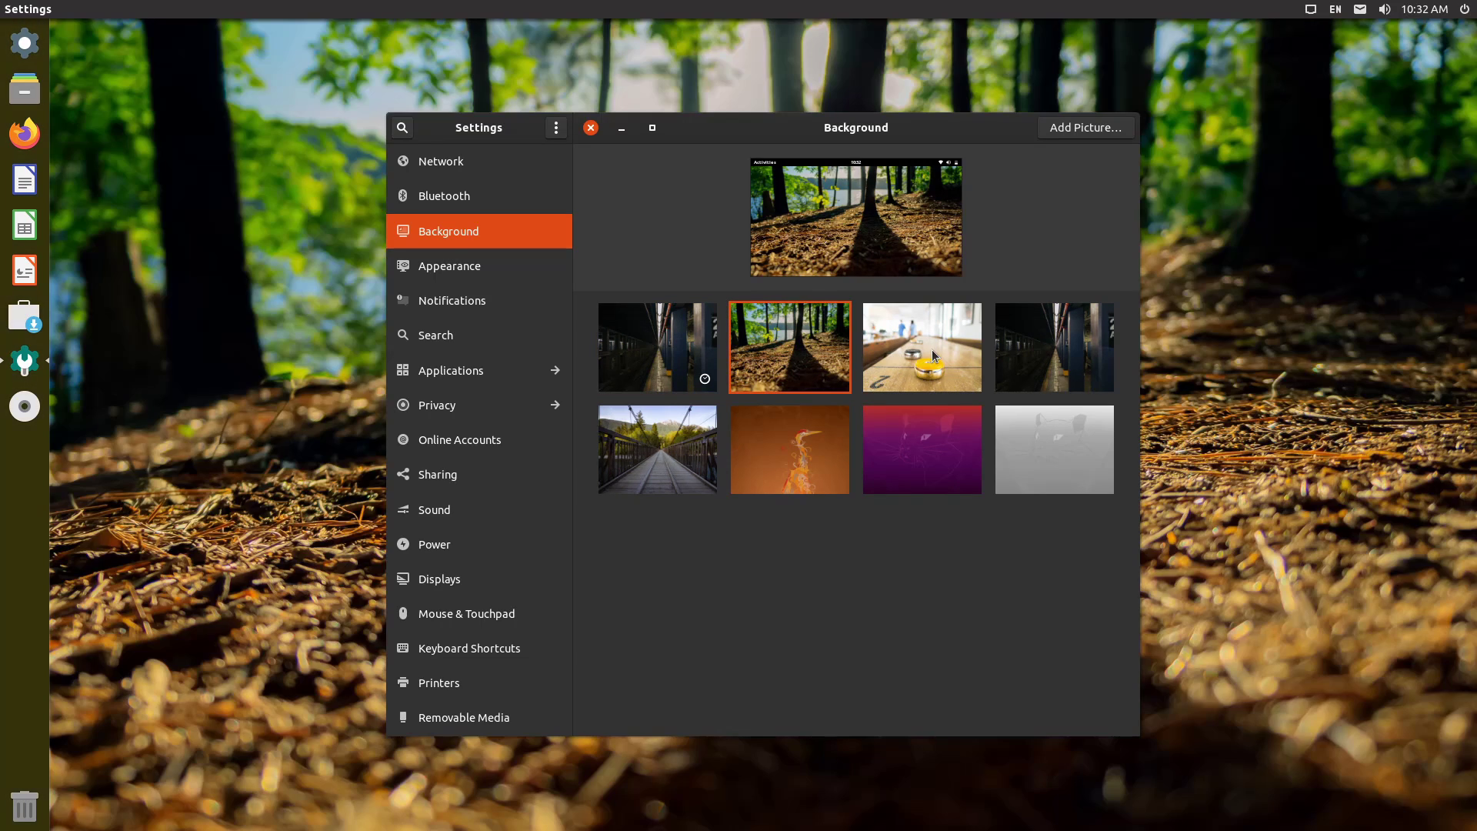
pyautogui.click(930, 349)
pyautogui.click(1040, 377)
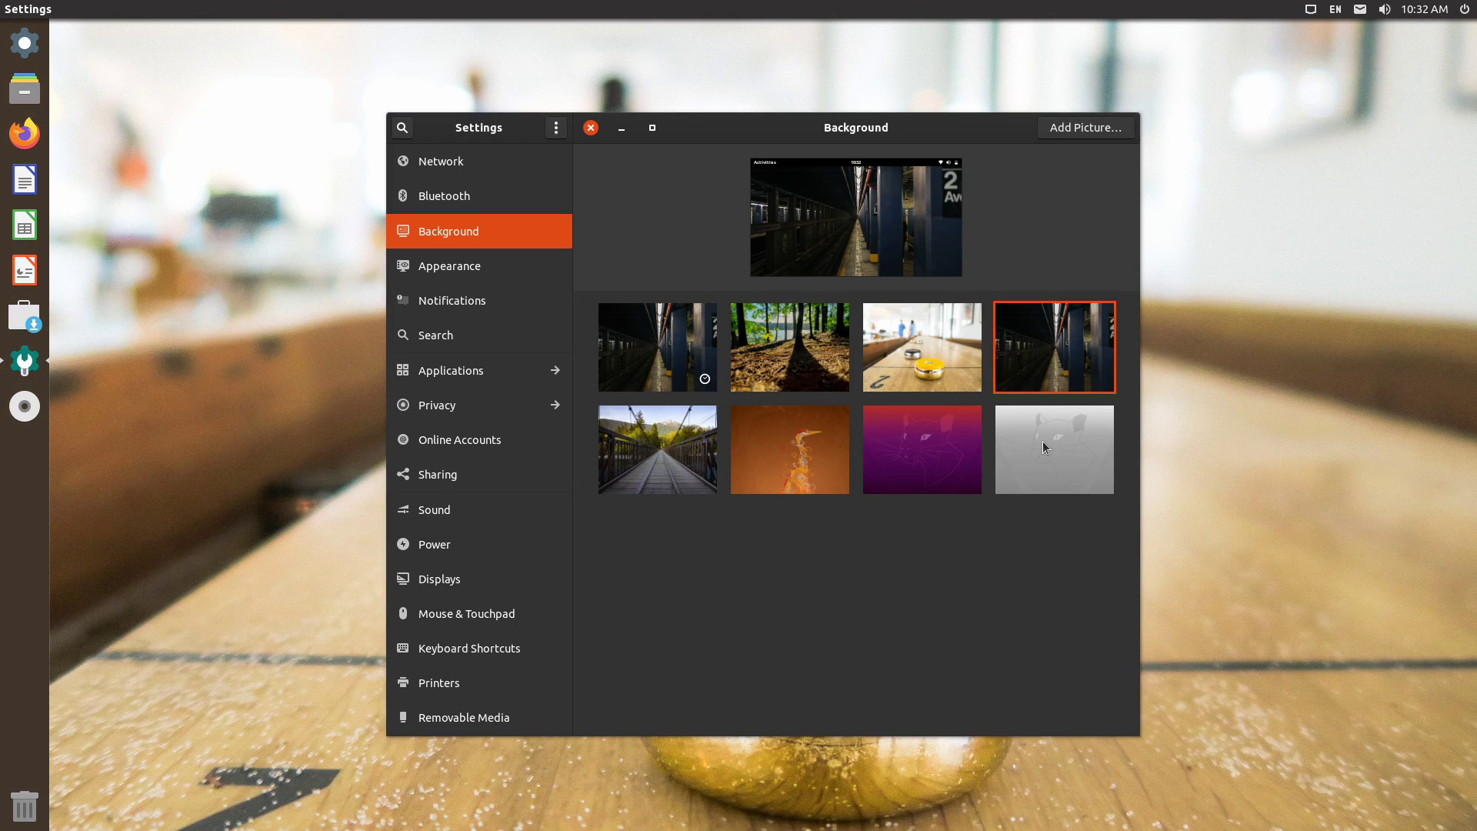
pyautogui.click(1042, 441)
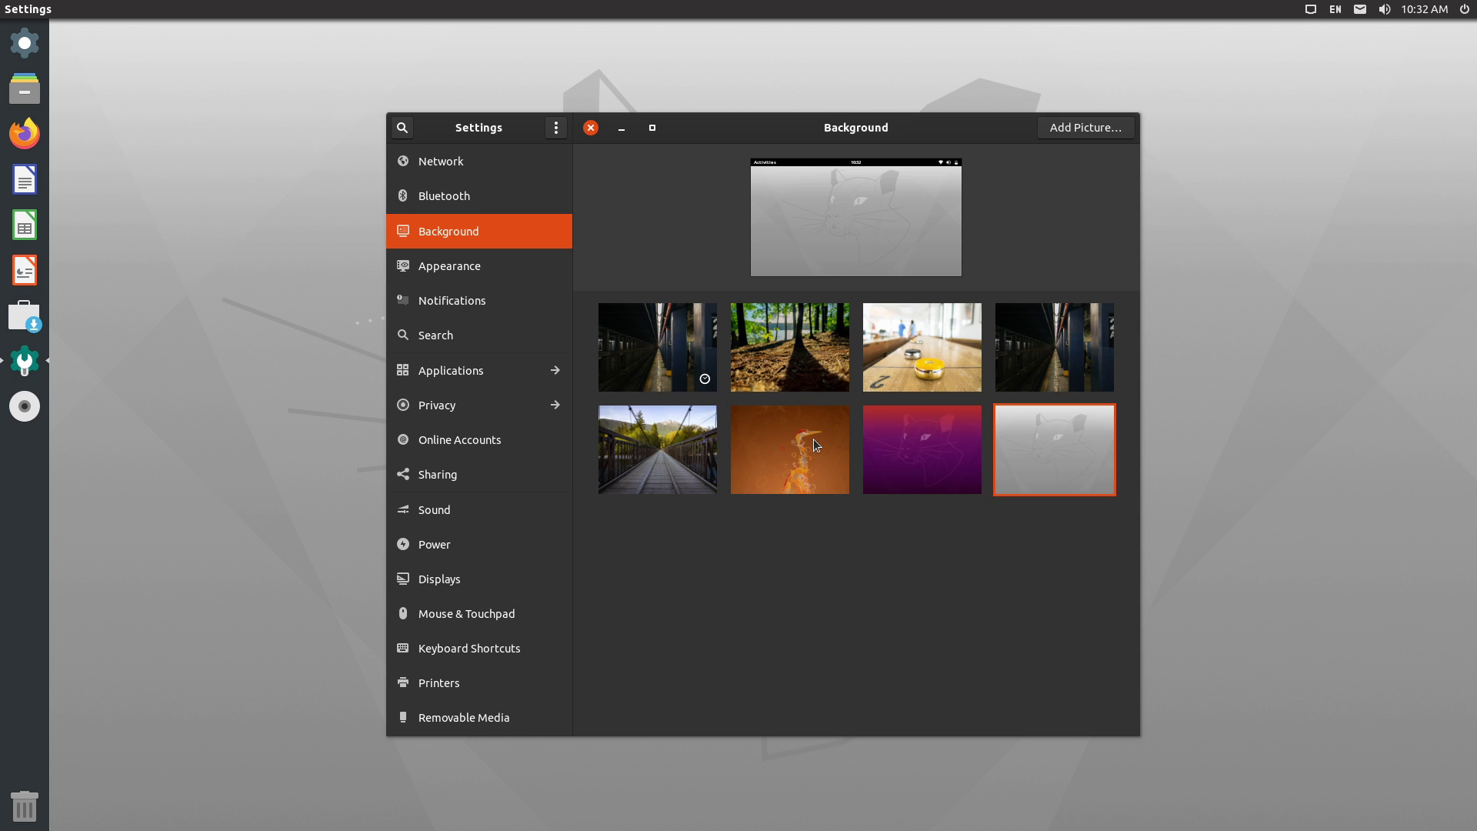
pyautogui.click(813, 438)
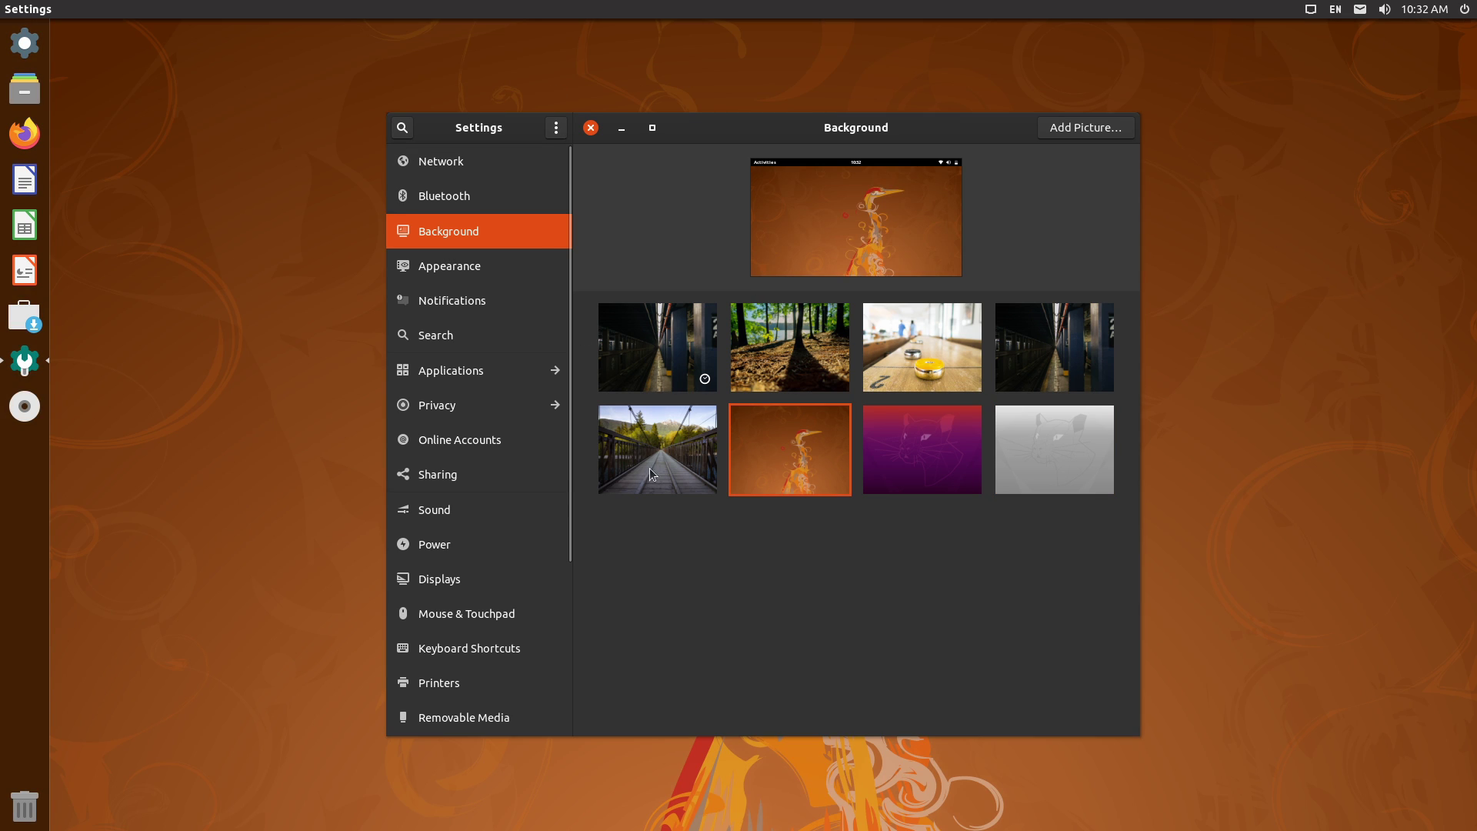
pyautogui.click(662, 445)
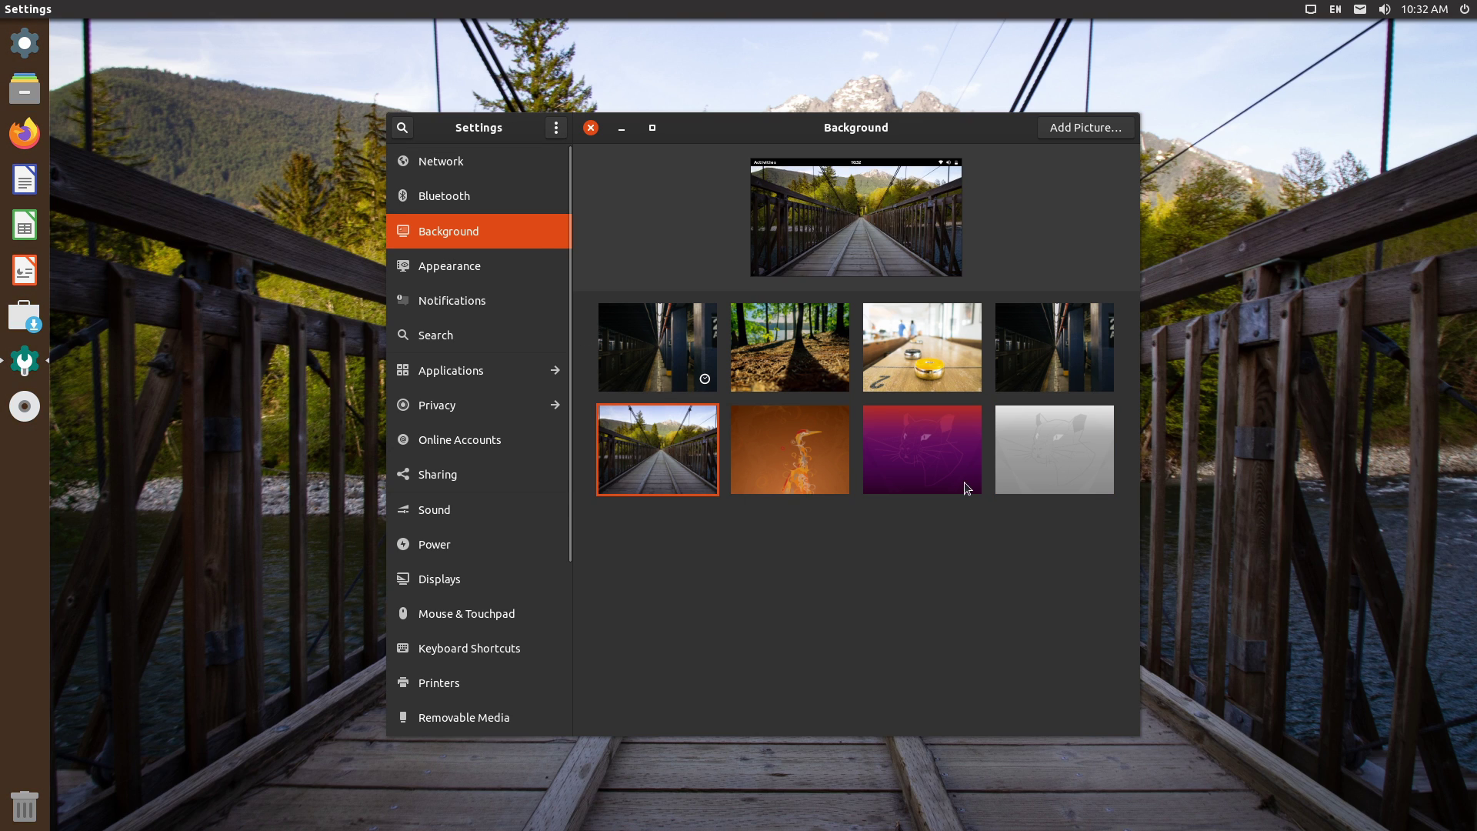
pyautogui.click(1056, 450)
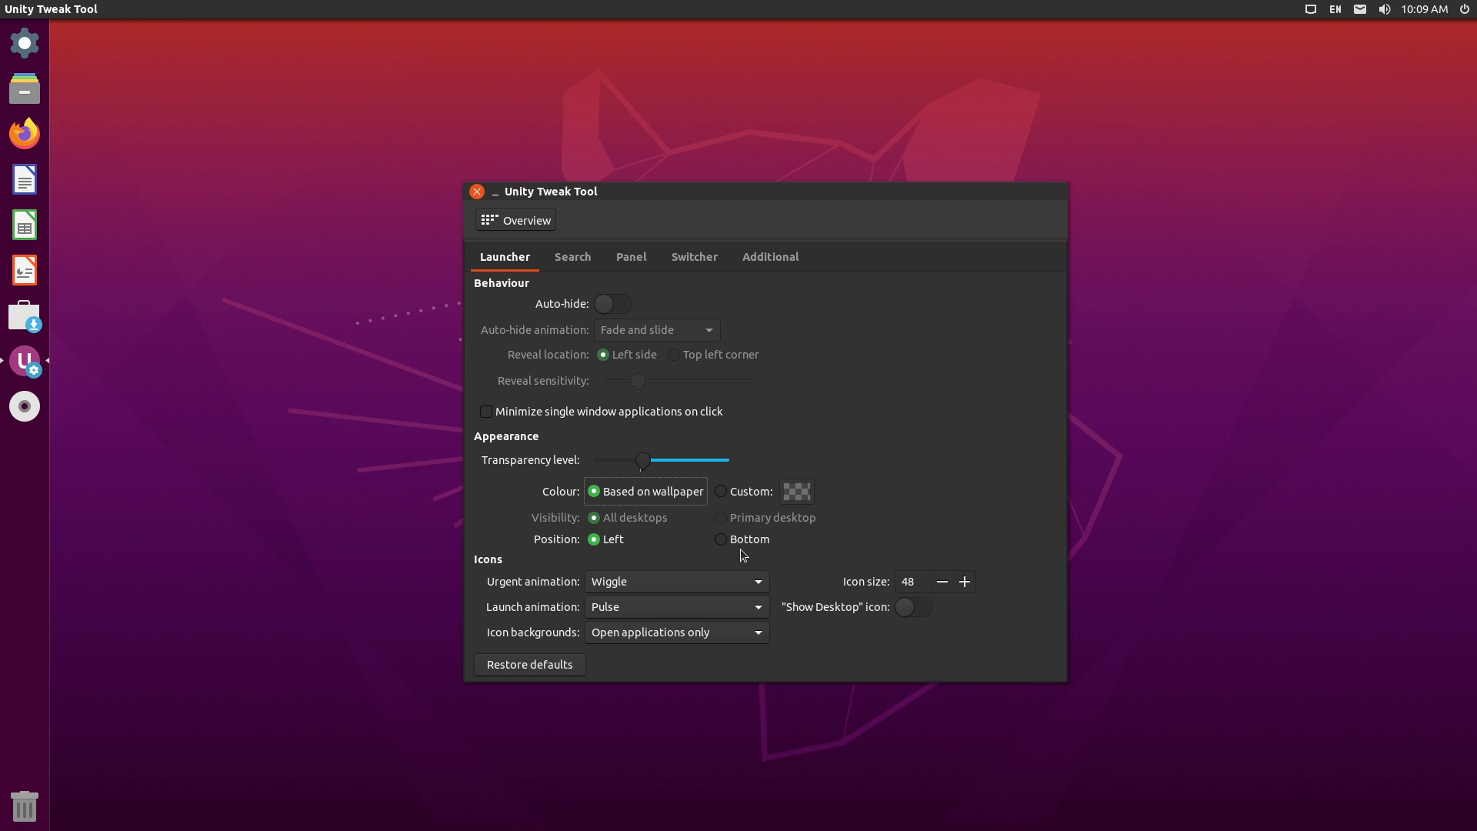
# Step: Set the launcher Position to Bottom, then show the bare desktop via the Alt+Tab switcher
pyautogui.click(721, 539)
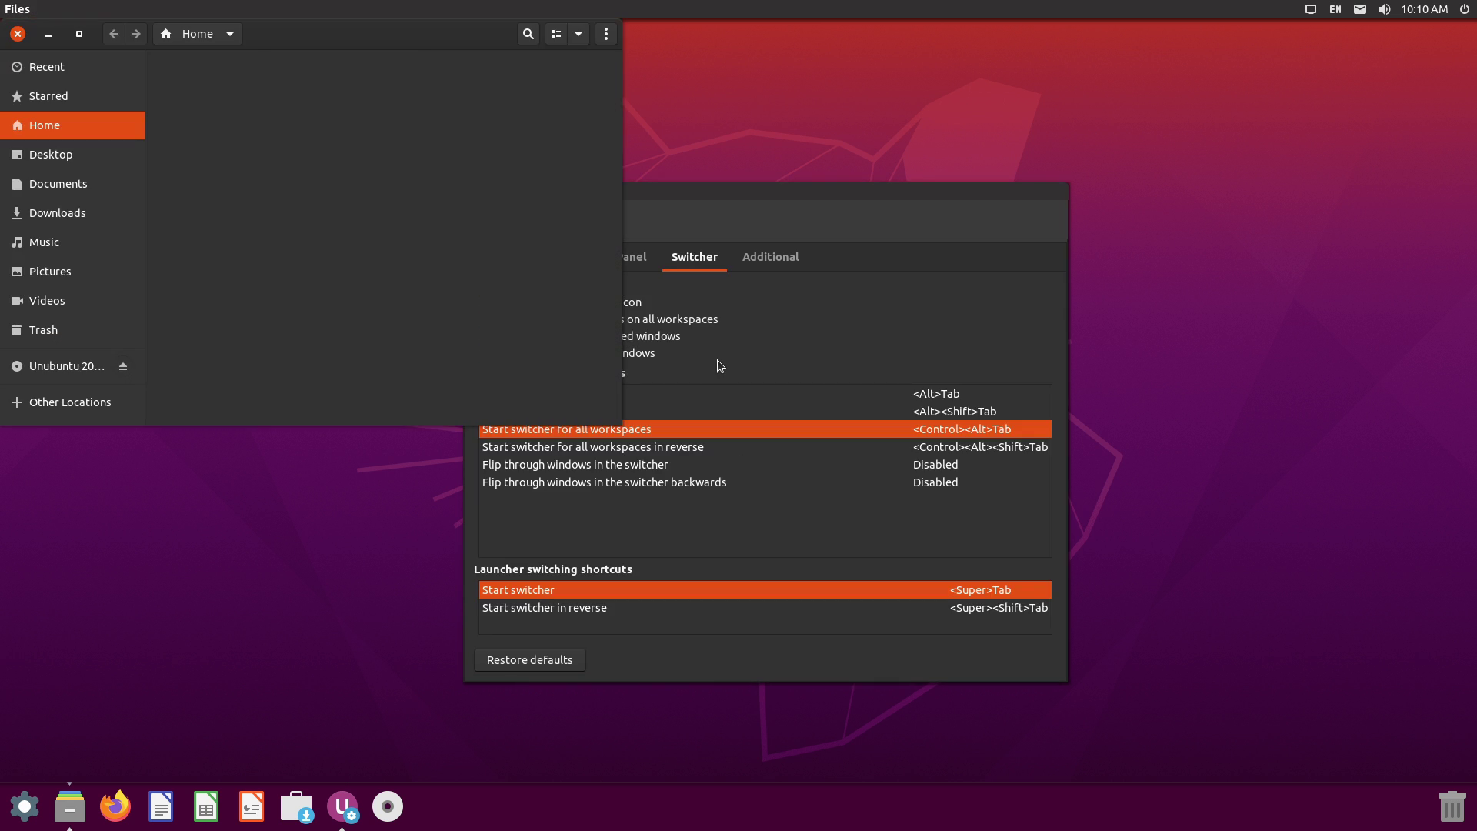
pyautogui.hotkey('alt', 'Tab')
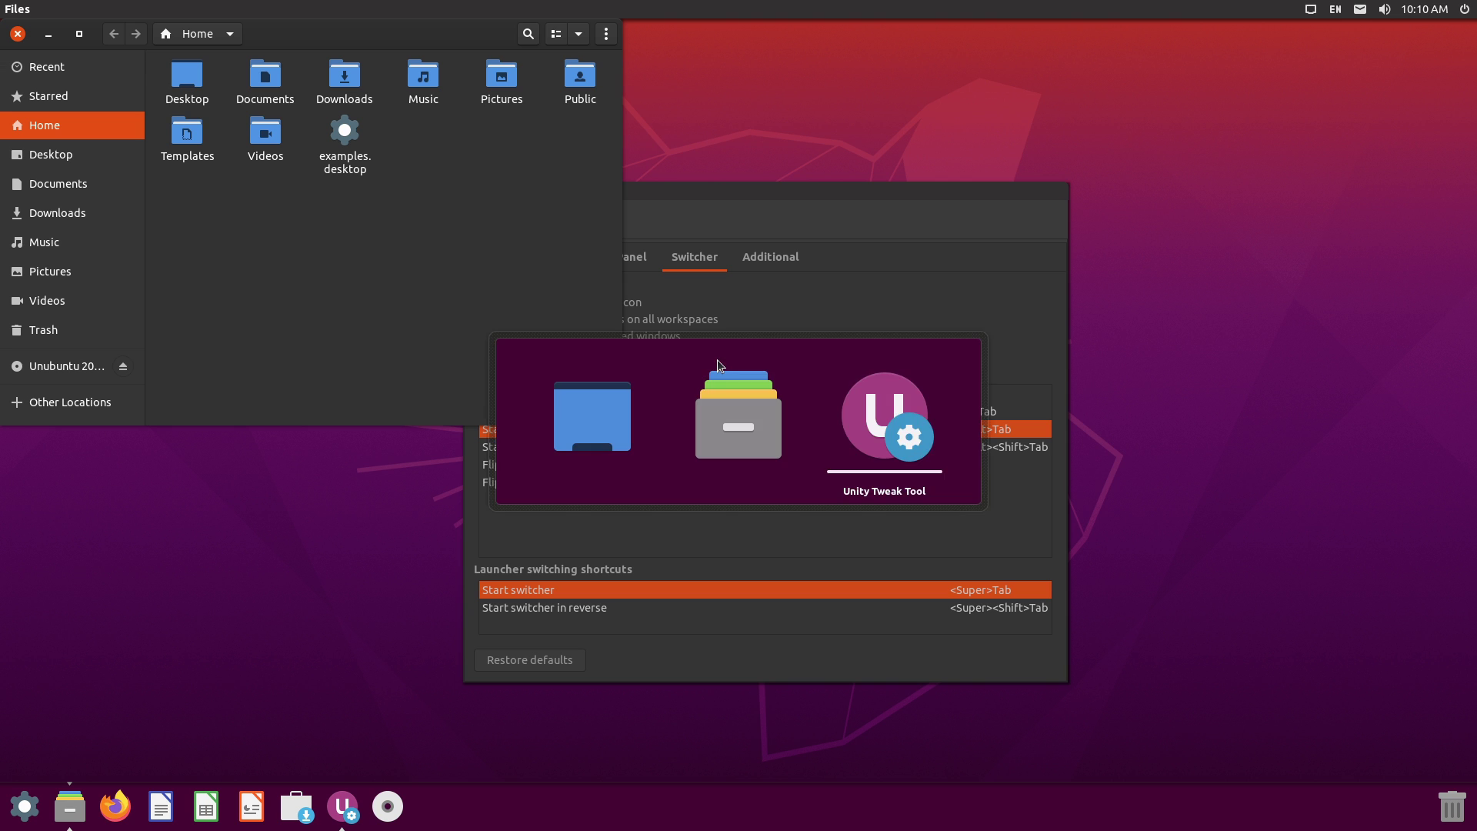
pyautogui.hotkey('alt', 'Tab')
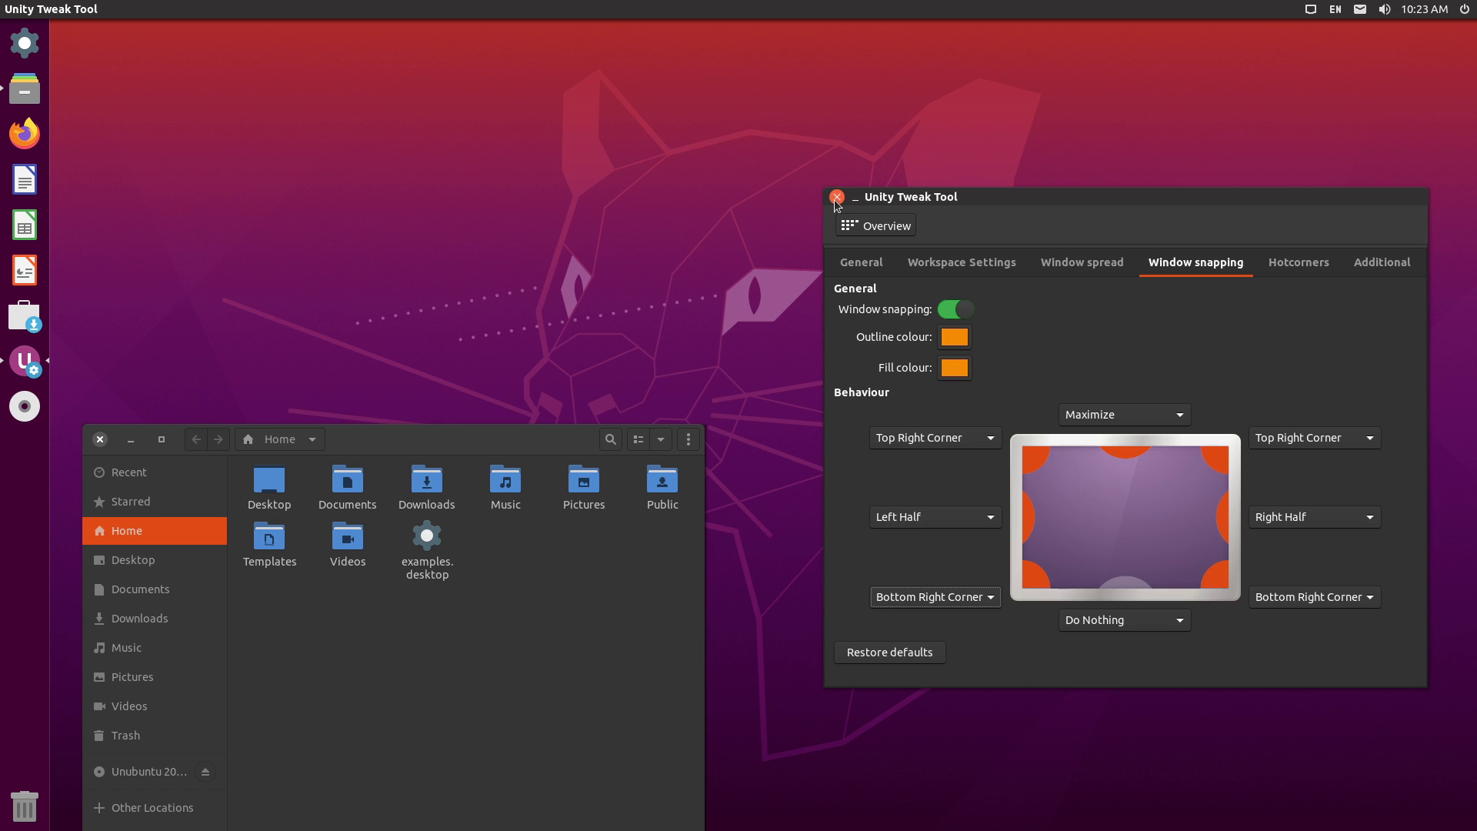
# Step: Close Unity Tweak Tool and drag the Files window into the top-right and bottom-right snap zones
pyautogui.click(836, 197)
pyautogui.moveTo(461, 444); pyautogui.dragTo(1473, 3)
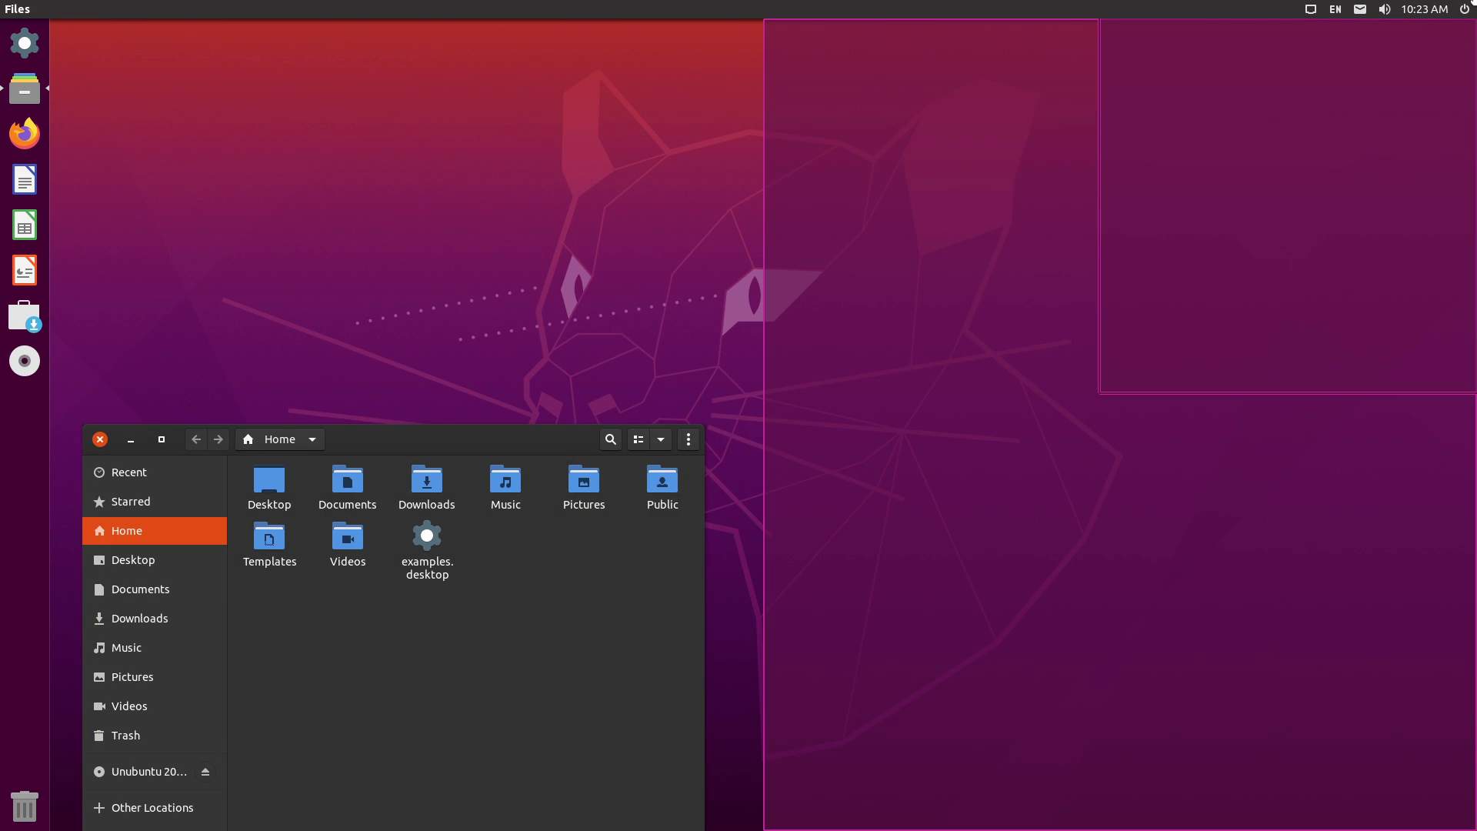
pyautogui.moveTo(1403, 380); pyautogui.dragTo(1469, 648)
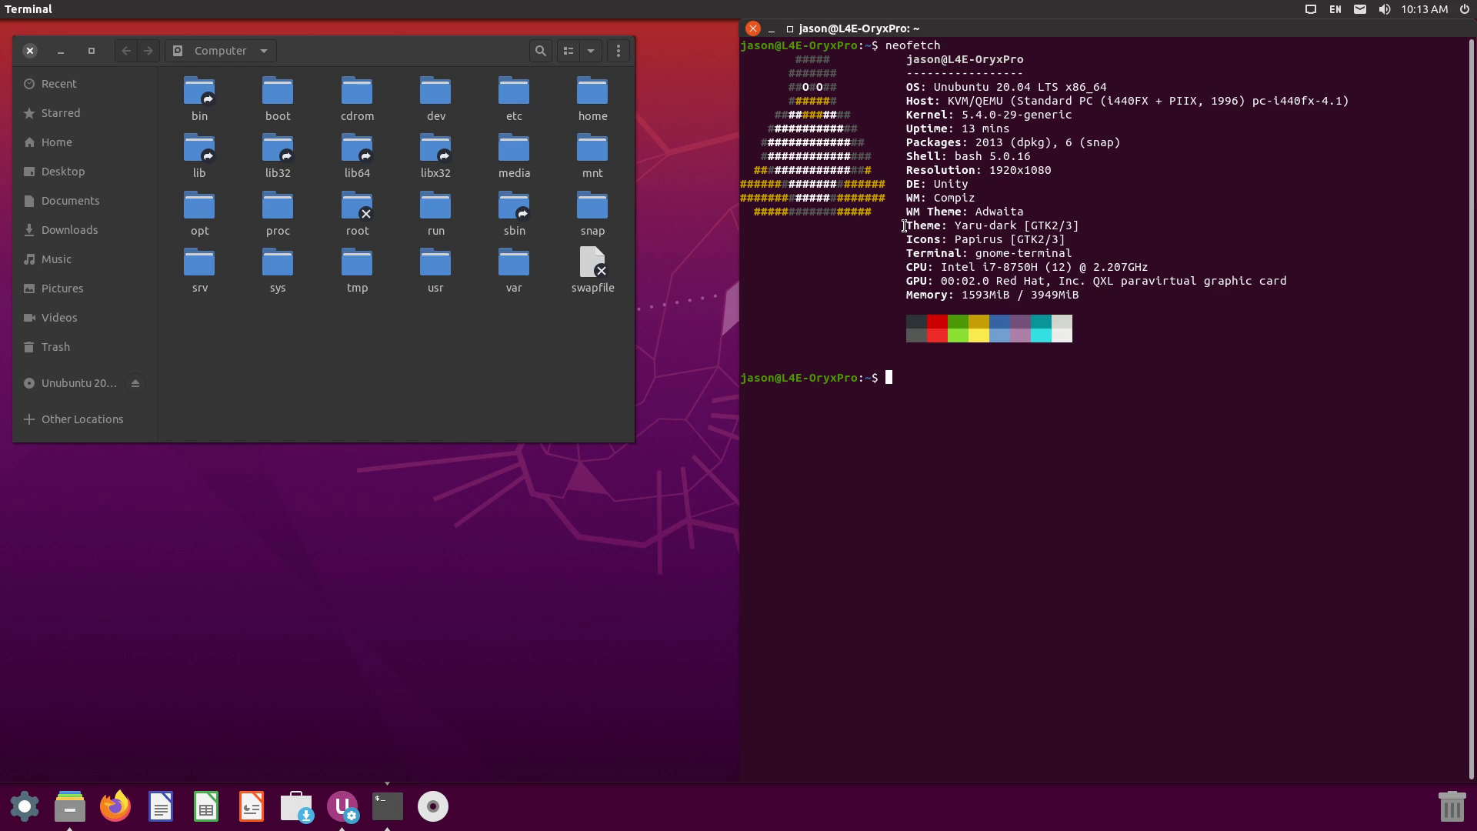
pyautogui.moveTo(906, 225); pyautogui.dragTo(1072, 238)
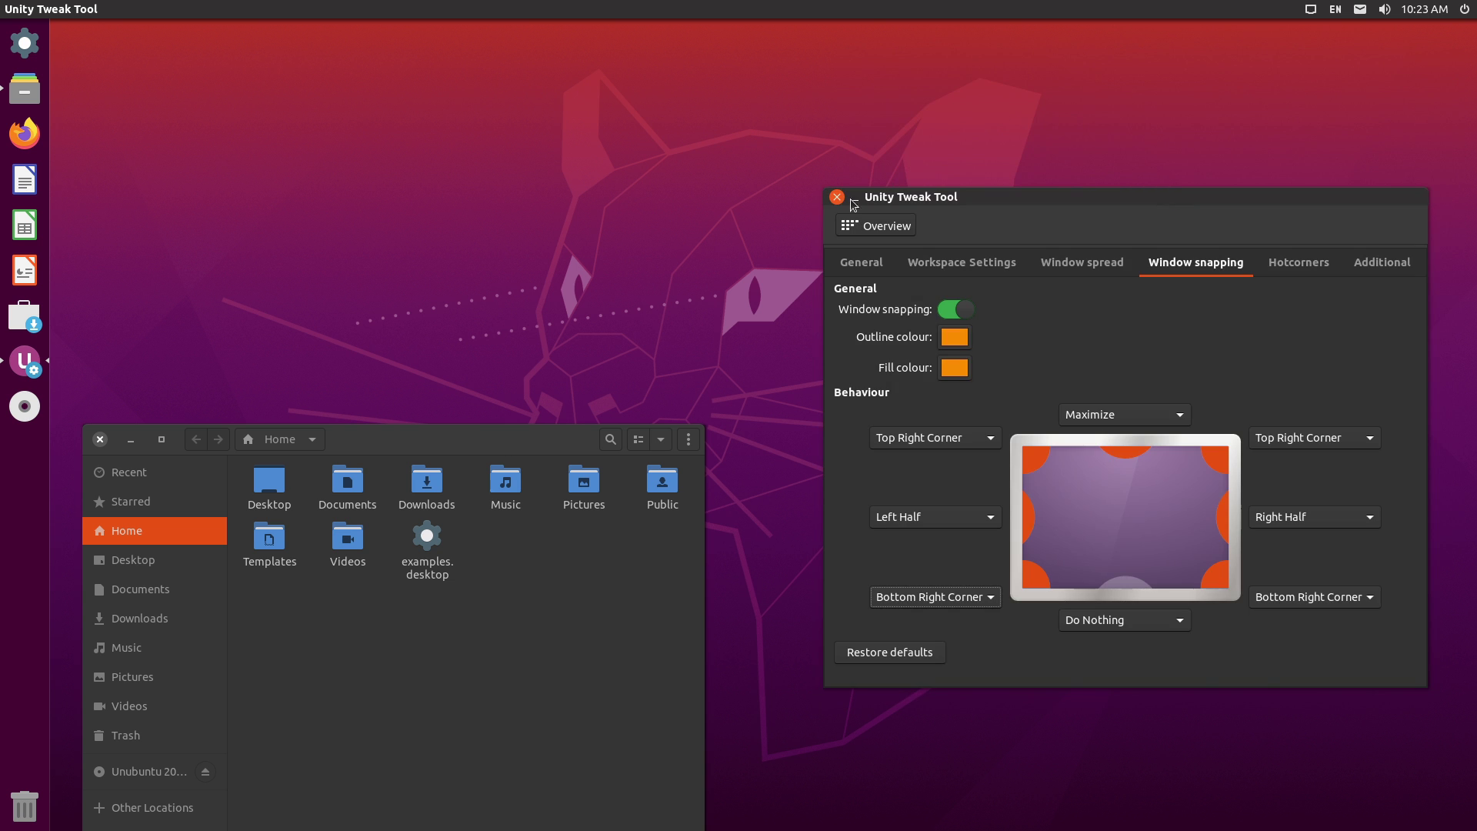
pyautogui.click(837, 197)
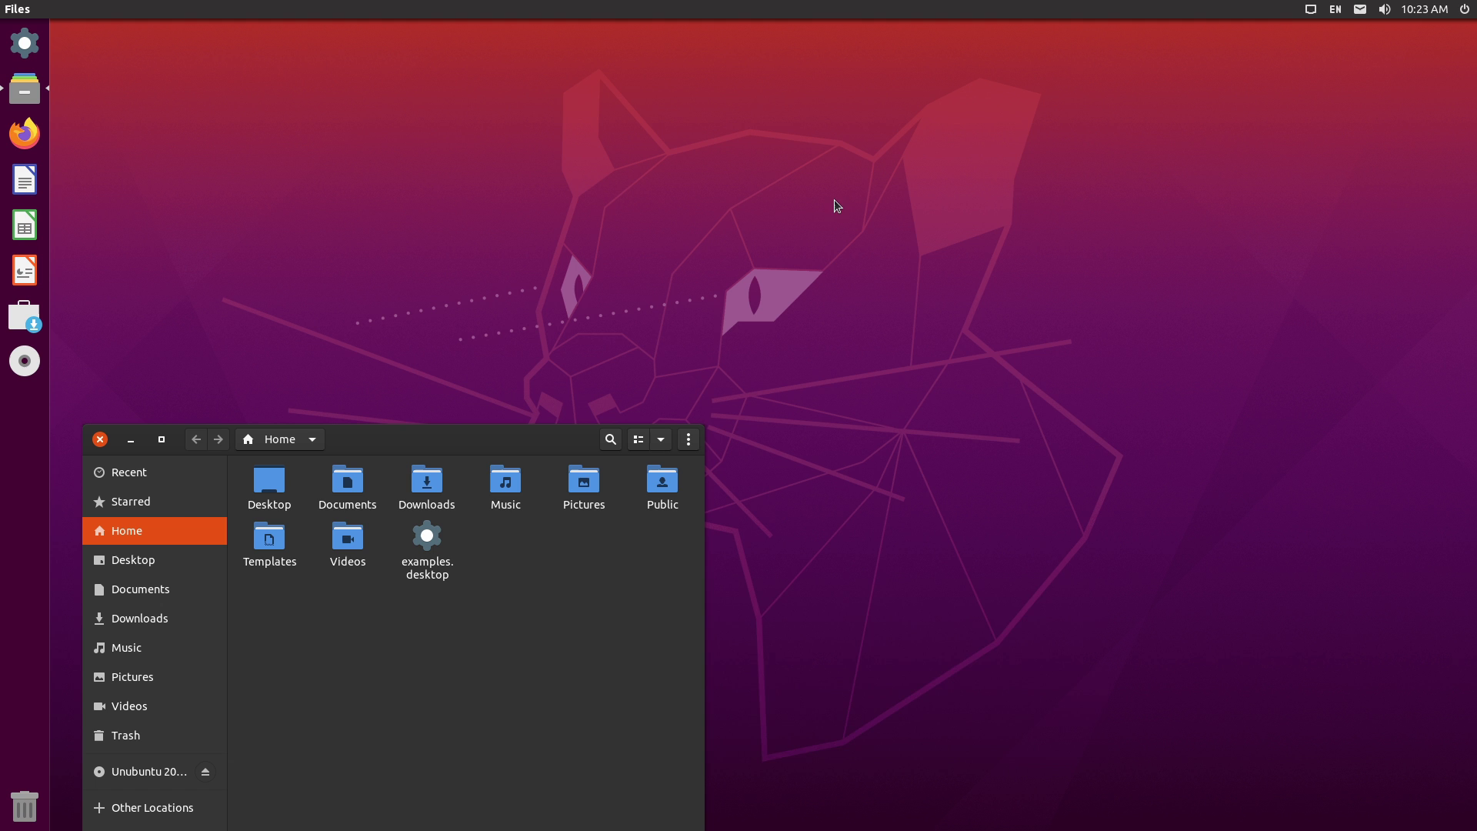
pyautogui.moveTo(462, 445); pyautogui.dragTo(1473, 3)
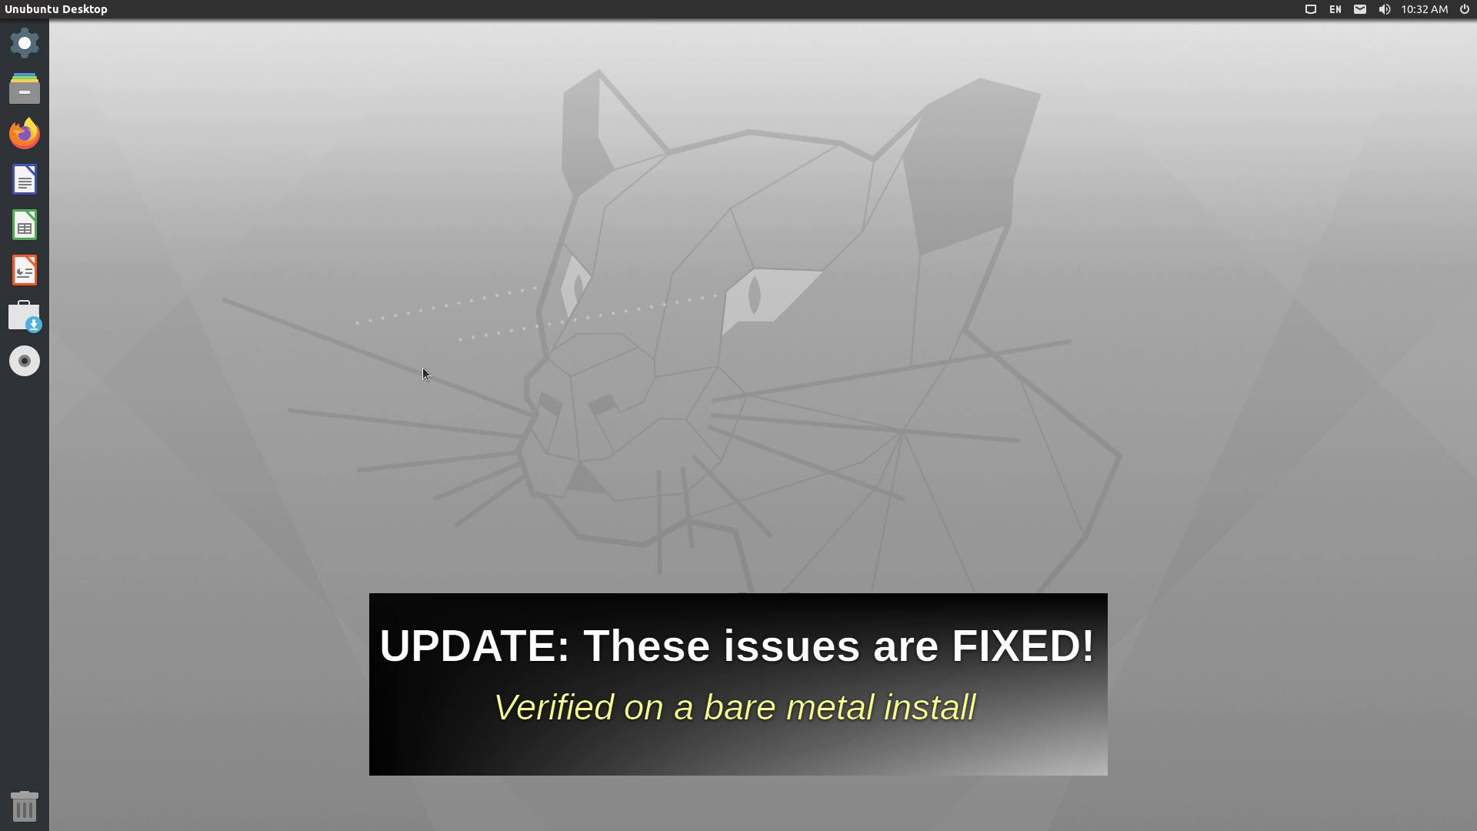
pyautogui.rightClick(423, 369)
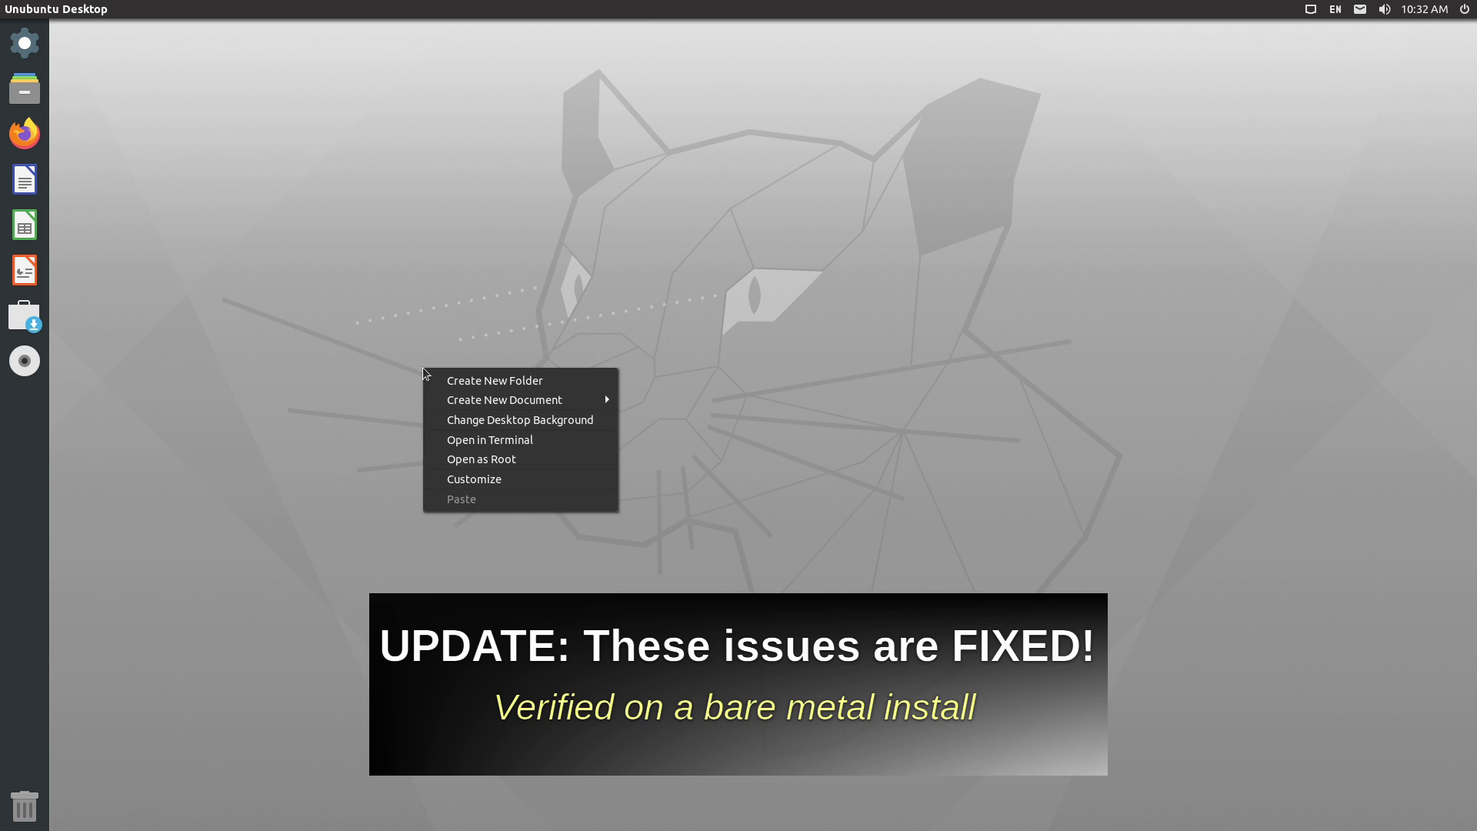
pyautogui.click(528, 429)
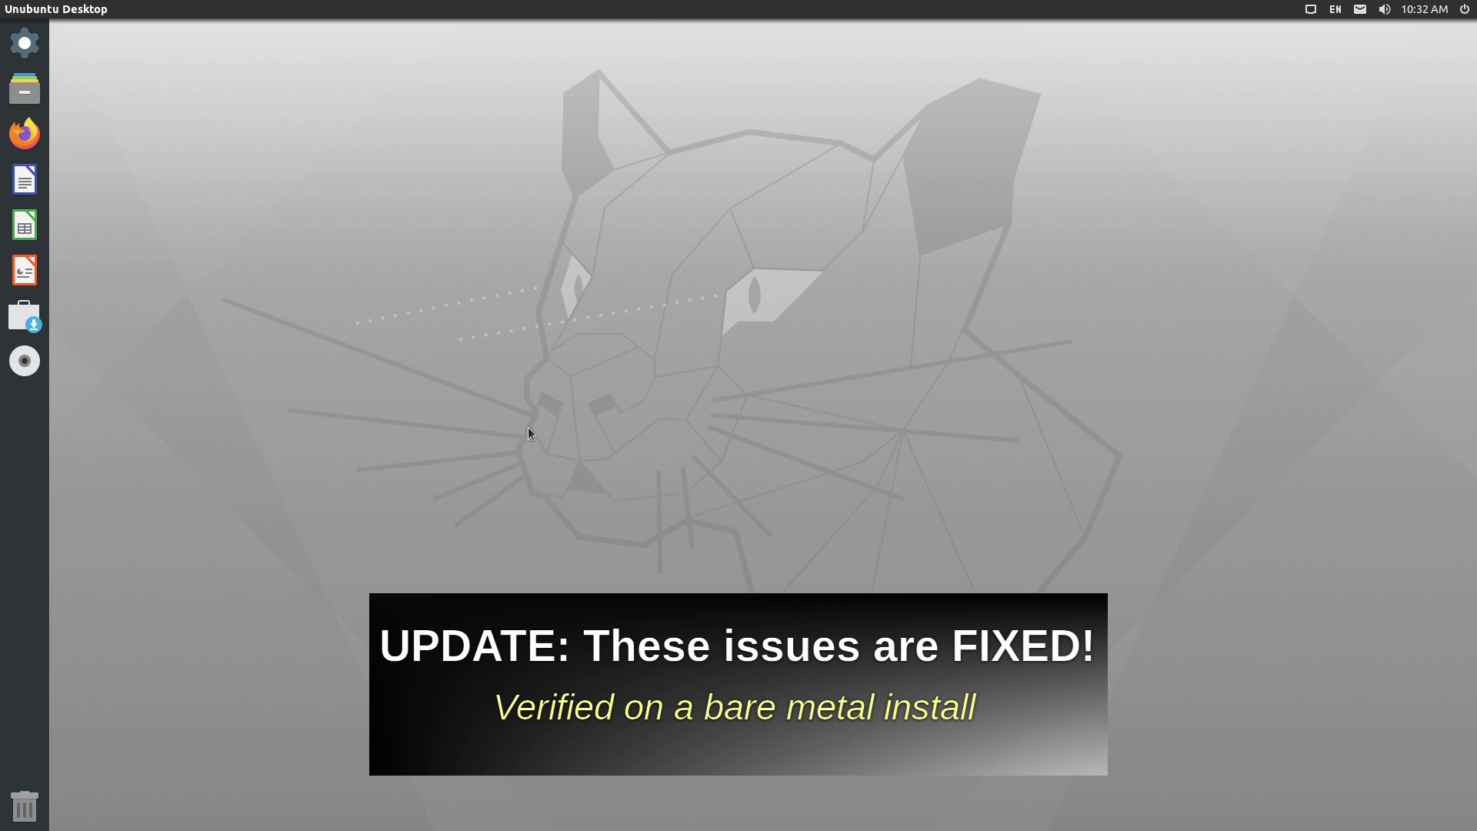
pyautogui.rightClick(570, 386)
pyautogui.click(653, 439)
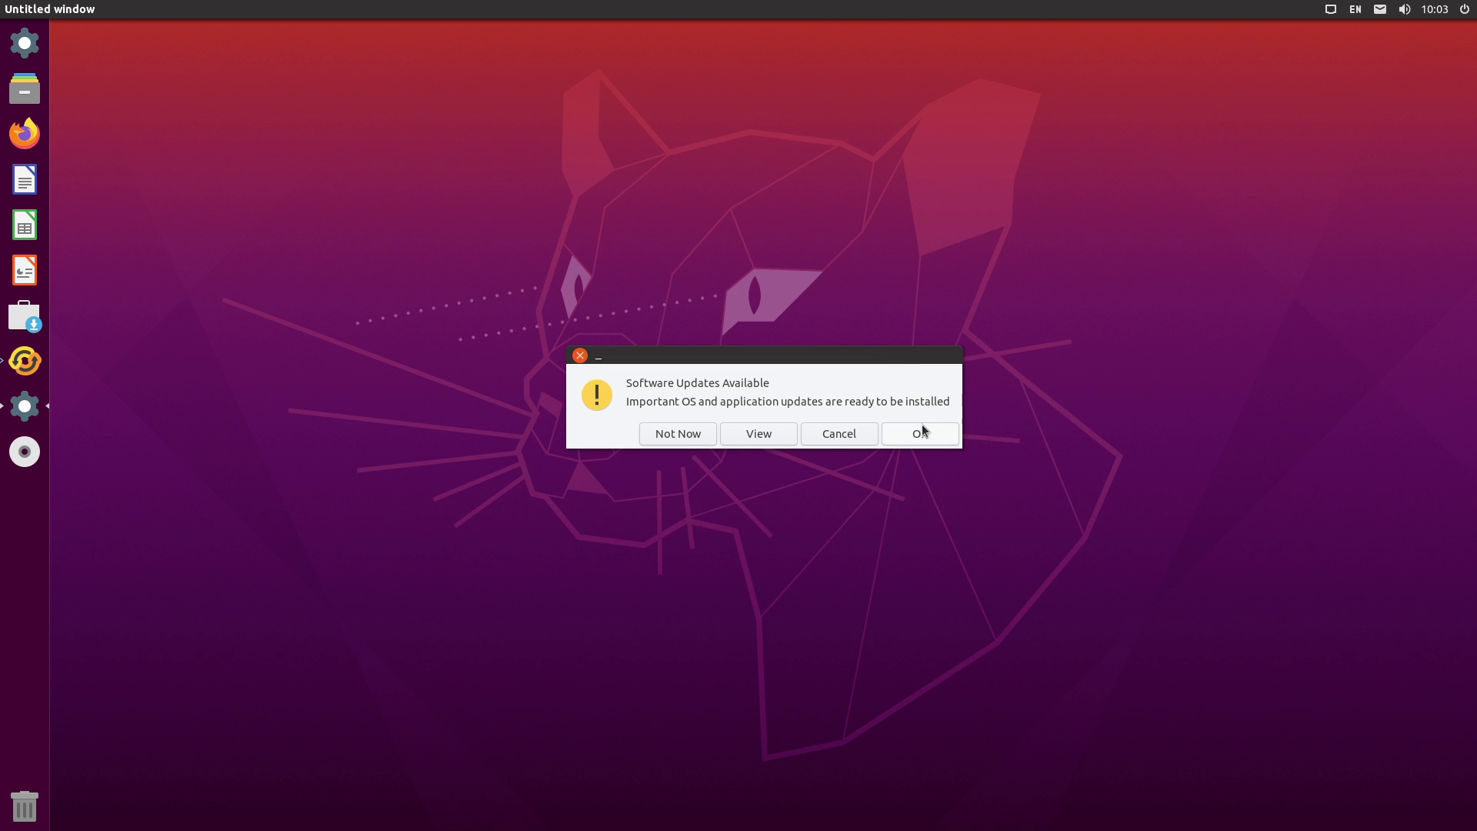
# Step: Skip the Online Accounts prompt and search the Dash for 'terminal'
pyautogui.click(922, 428)
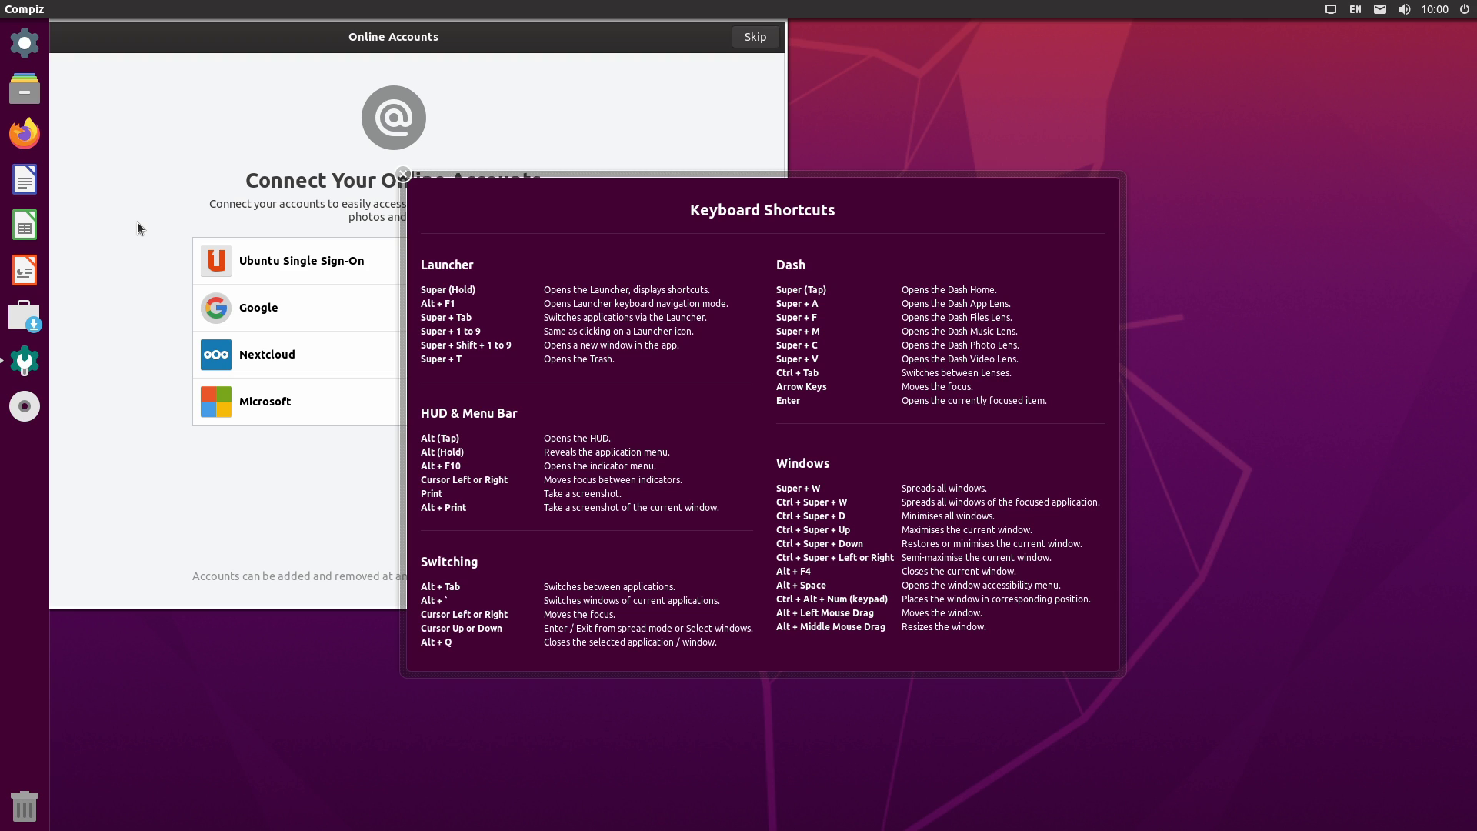
pyautogui.click(755, 37)
pyautogui.press('super')
pyautogui.write('terminal')
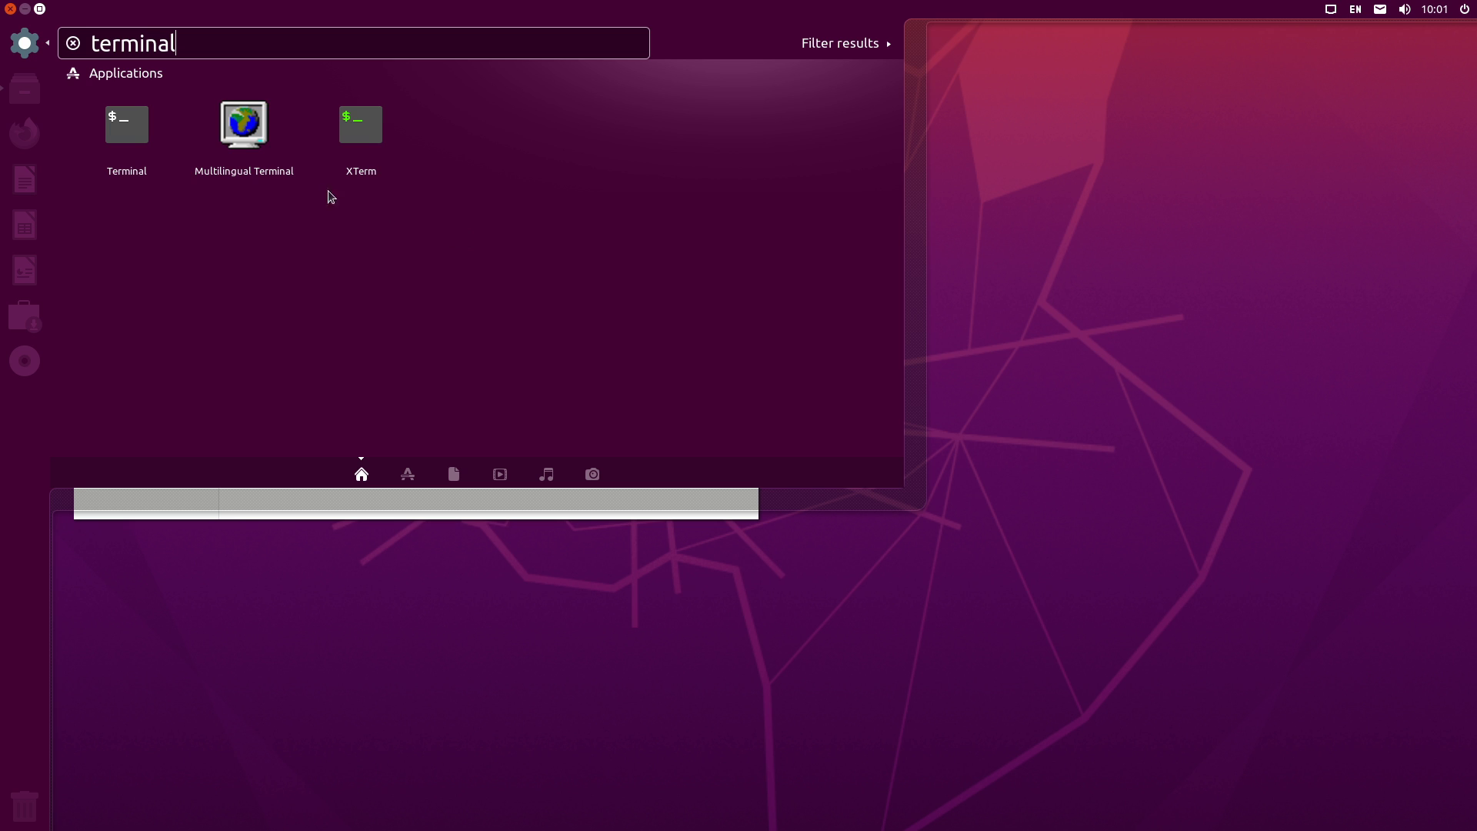
# Step: Launch Terminal from the Dash results and drag its window to the lower right
pyautogui.click(154, 139)
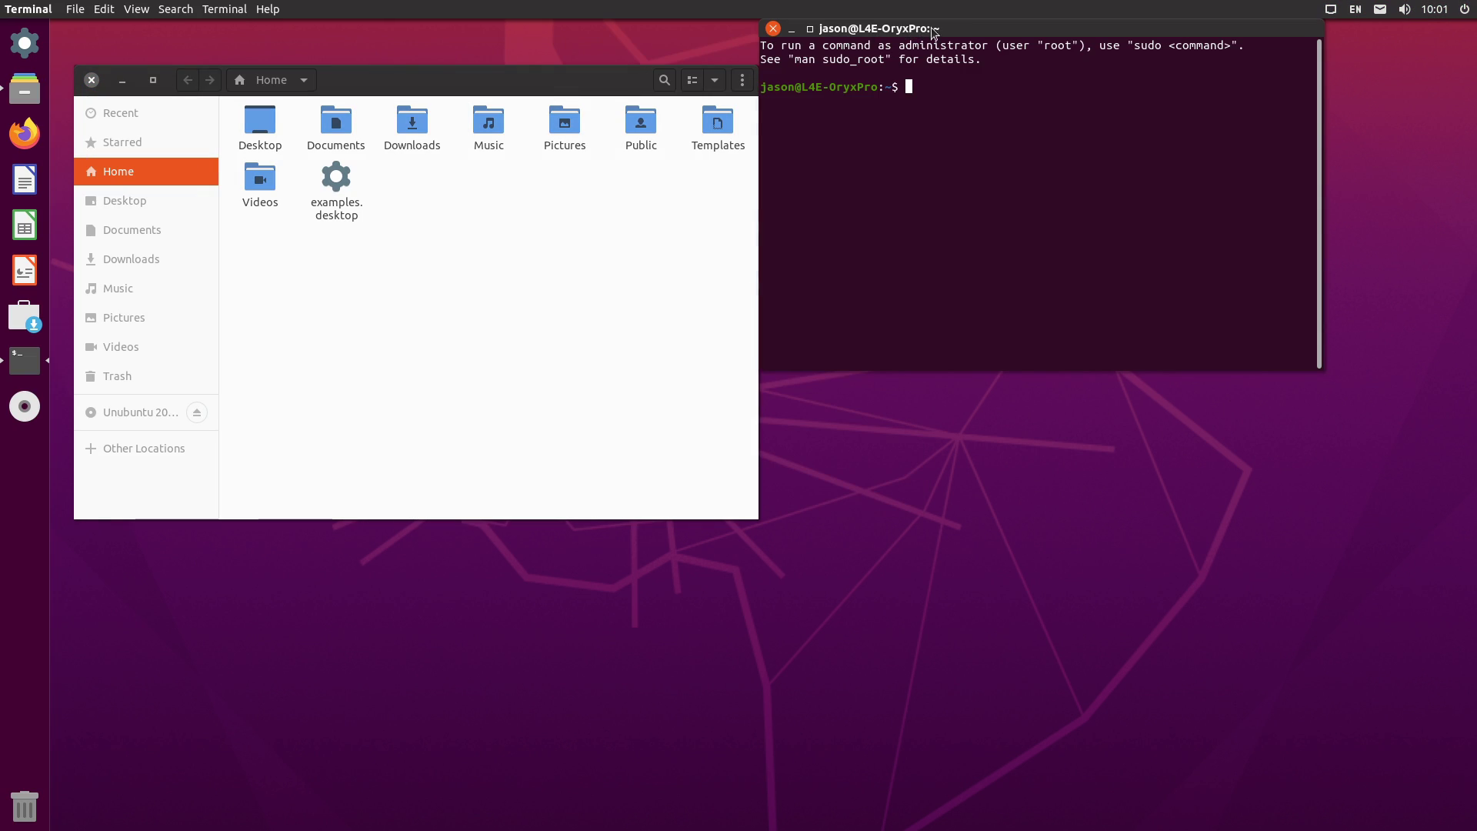
pyautogui.moveTo(993, 31); pyautogui.dragTo(1043, 310)
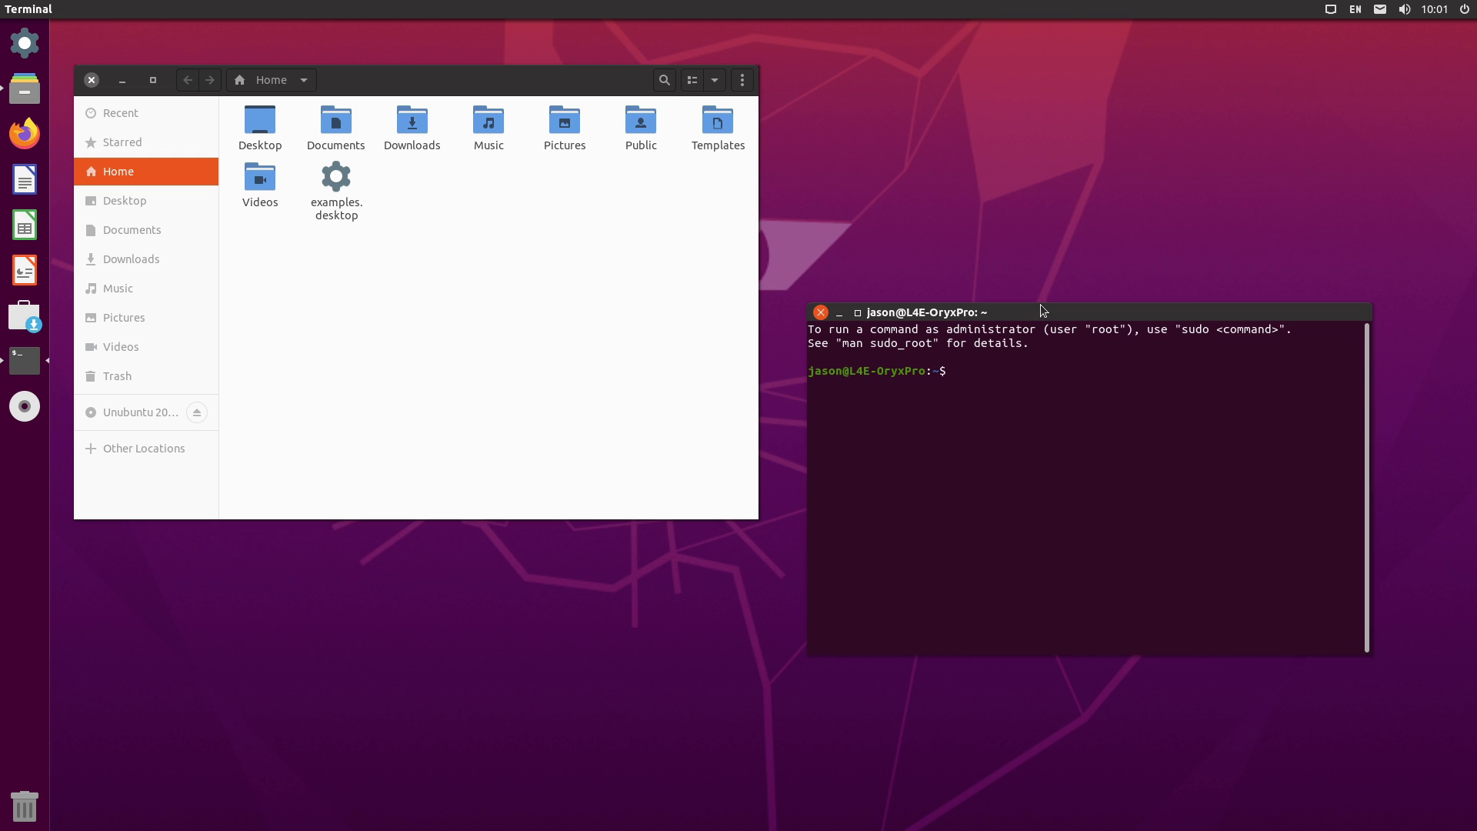